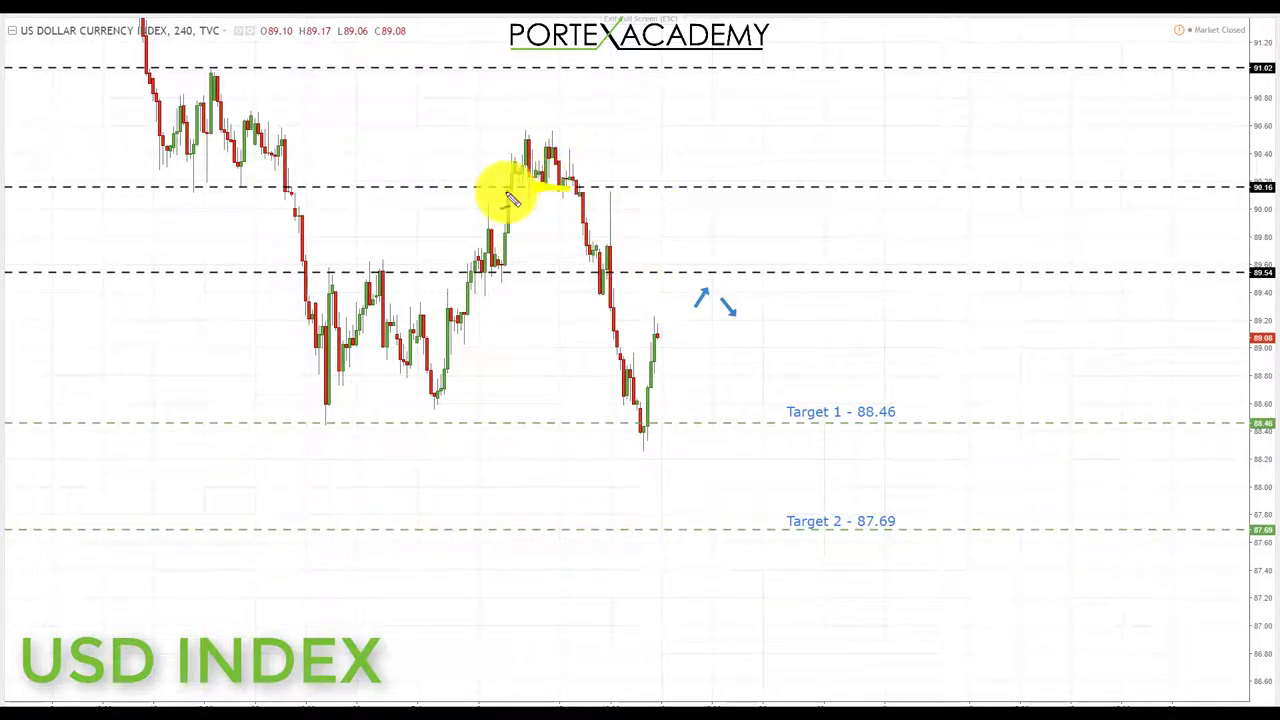
# Step: Mark the 90.16 top and its drop, the 88.46 low, and the 89.54 resistance retest in yellow
pyautogui.moveTo(530, 186); pyautogui.dragTo(580, 186)
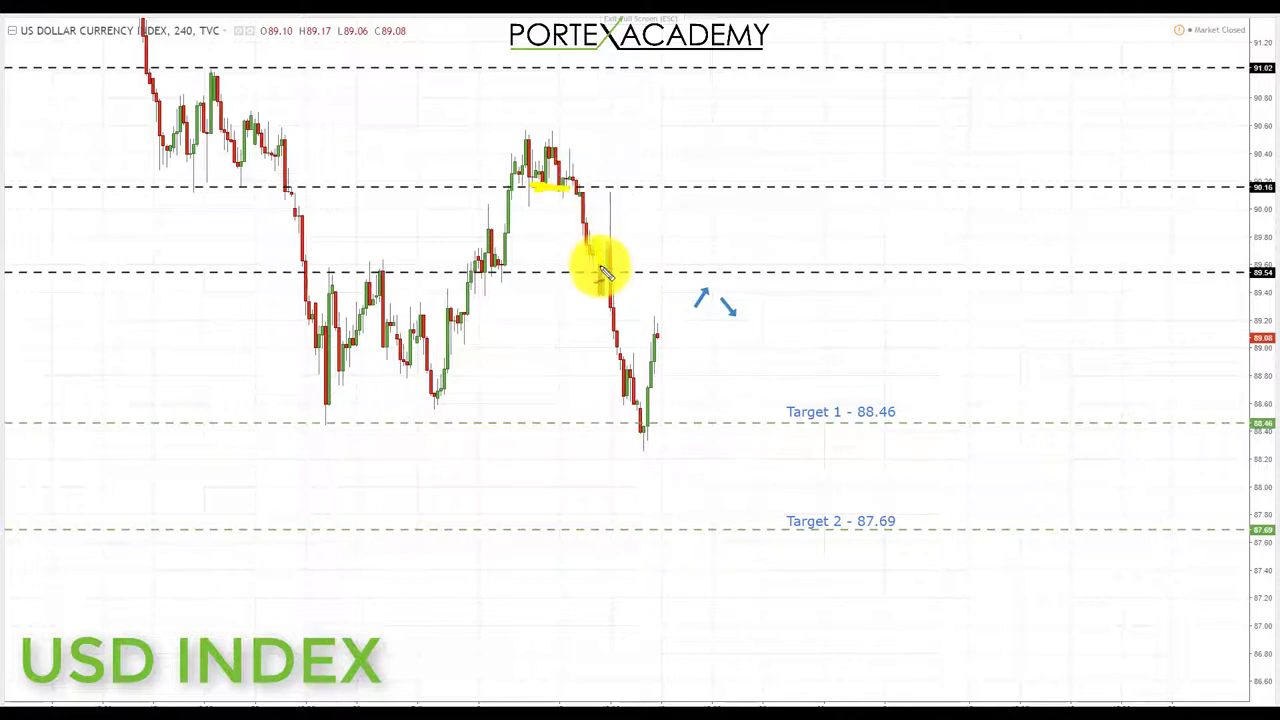
pyautogui.moveTo(612, 268)
pyautogui.mouseDown()
pyautogui.moveTo(617, 220)
pyautogui.moveTo(637, 386)
pyautogui.moveTo(668, 422)
pyautogui.moveTo(623, 434)
pyautogui.moveTo(654, 434)
pyautogui.moveTo(645, 407)
pyautogui.mouseUp()
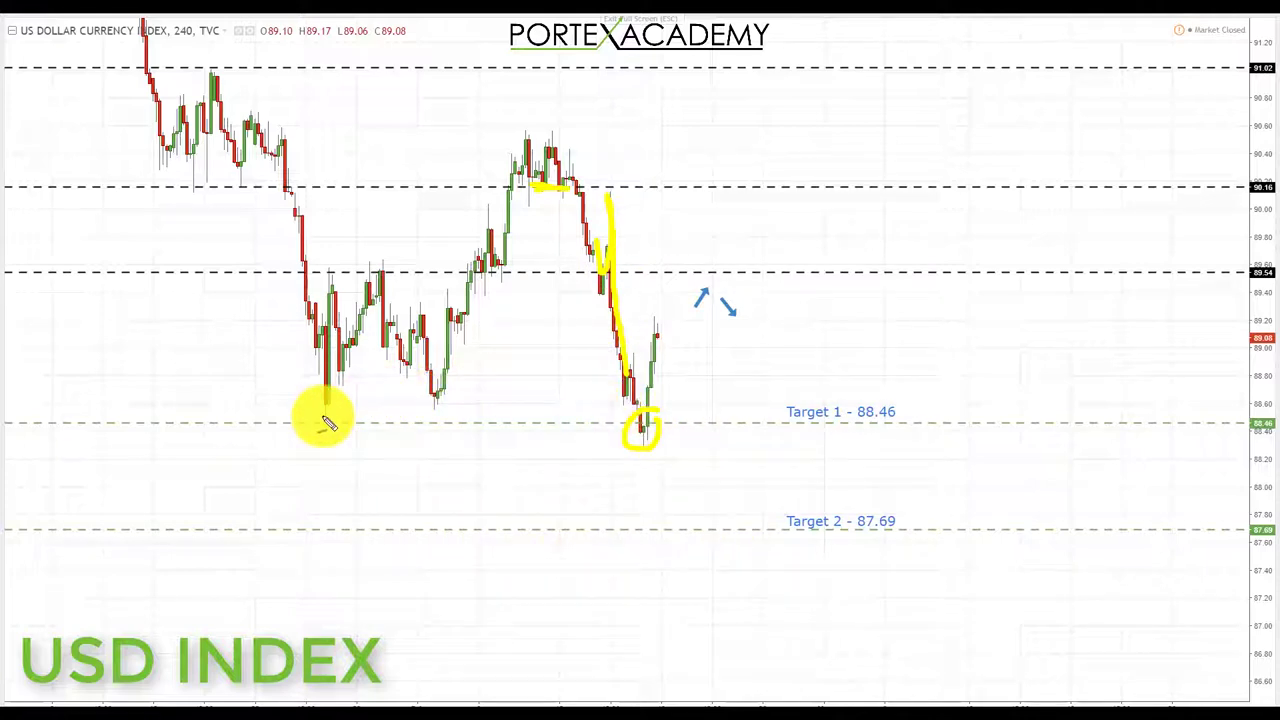
pyautogui.moveTo(300, 421); pyautogui.dragTo(372, 421)
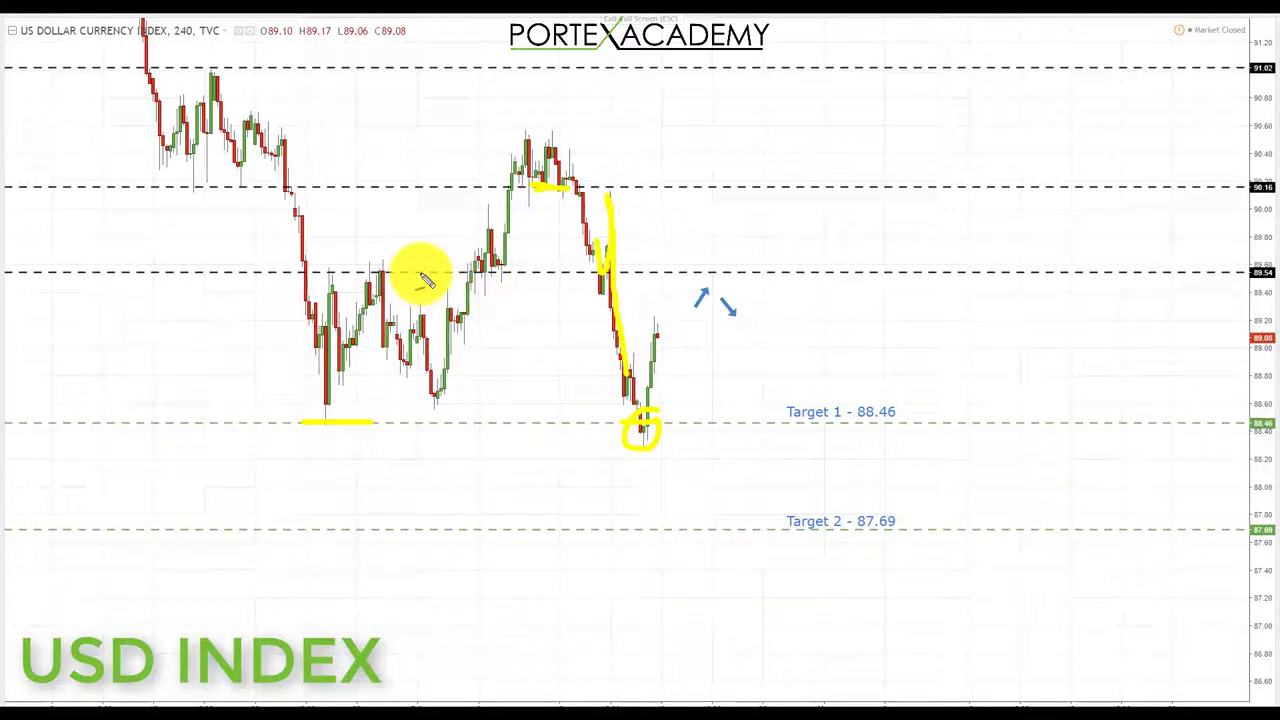
pyautogui.moveTo(352, 268); pyautogui.dragTo(470, 270)
pyautogui.moveTo(585, 270); pyautogui.dragTo(713, 271)
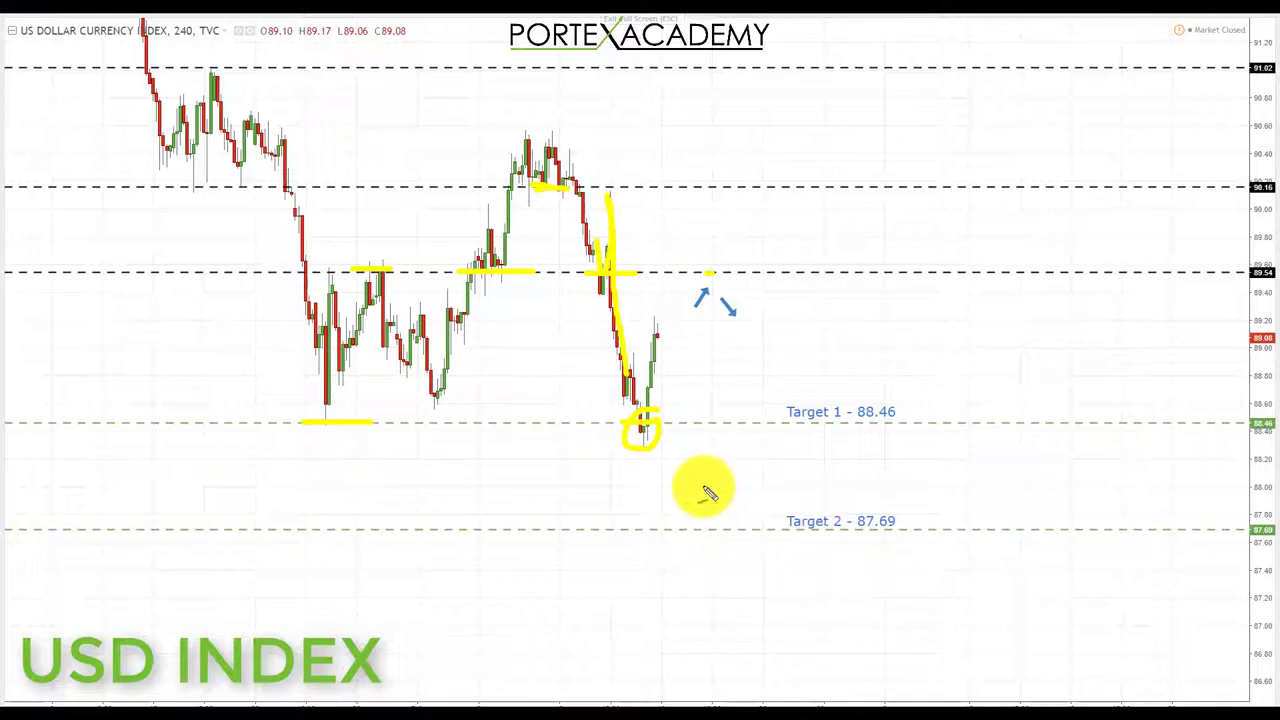
pyautogui.moveTo(657, 335)
pyautogui.mouseDown()
pyautogui.moveTo(716, 302)
pyautogui.moveTo(700, 292)
pyautogui.moveTo(722, 270)
pyautogui.mouseUp()
pyautogui.moveTo(604, 273); pyautogui.dragTo(765, 272)
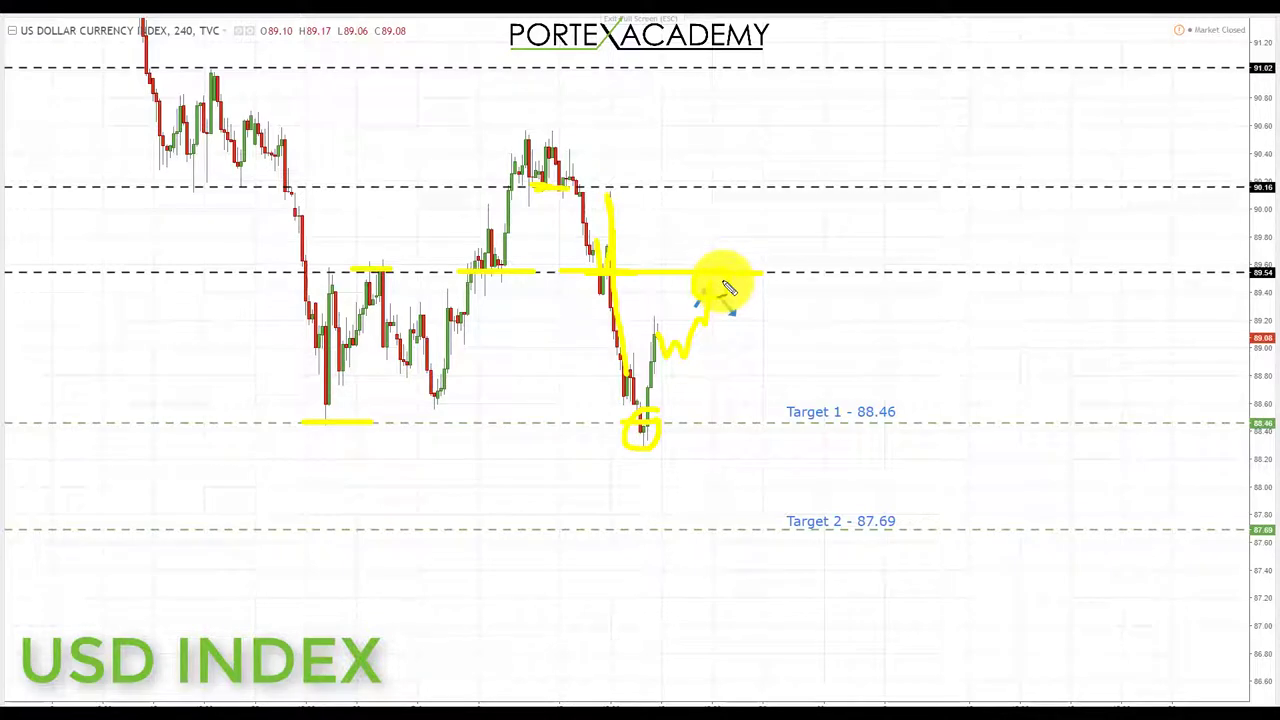
# Step: Project the price falling to Target 1 at 88.46 and on to Target 2 at 87.69, underlining both
pyautogui.moveTo(748, 372); pyautogui.dragTo(754, 412)
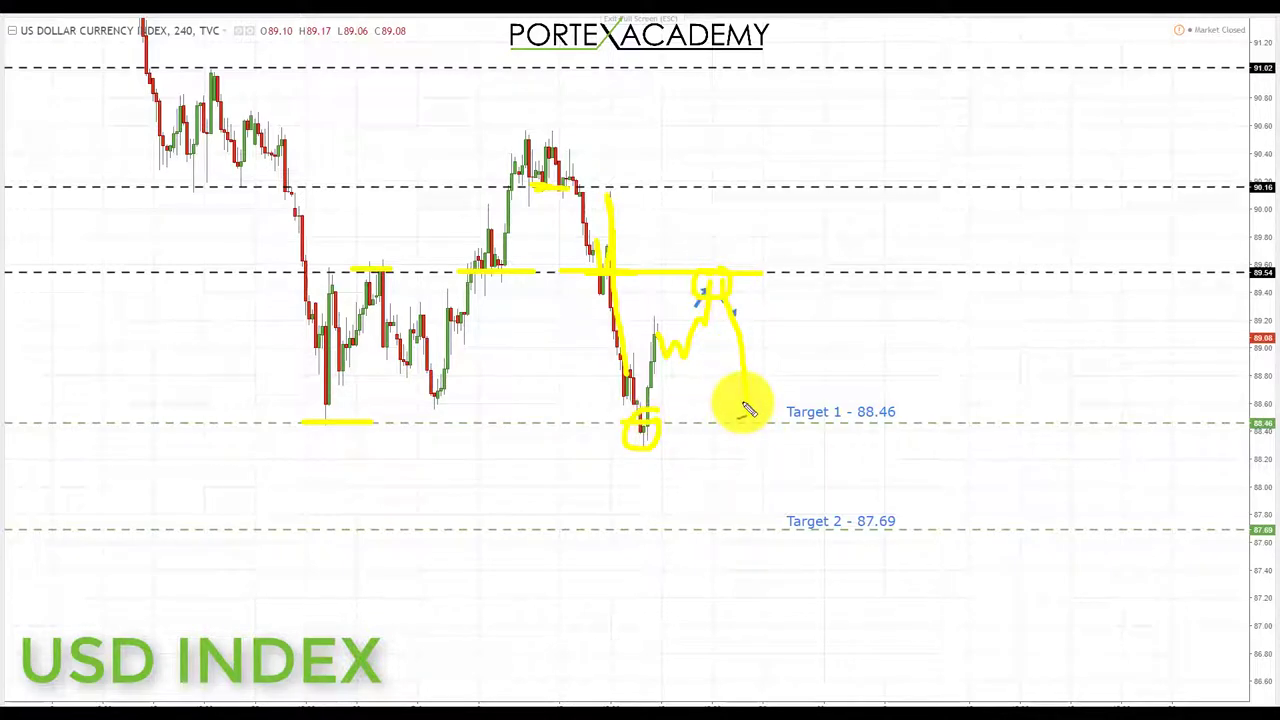
pyautogui.moveTo(748, 414); pyautogui.dragTo(763, 420)
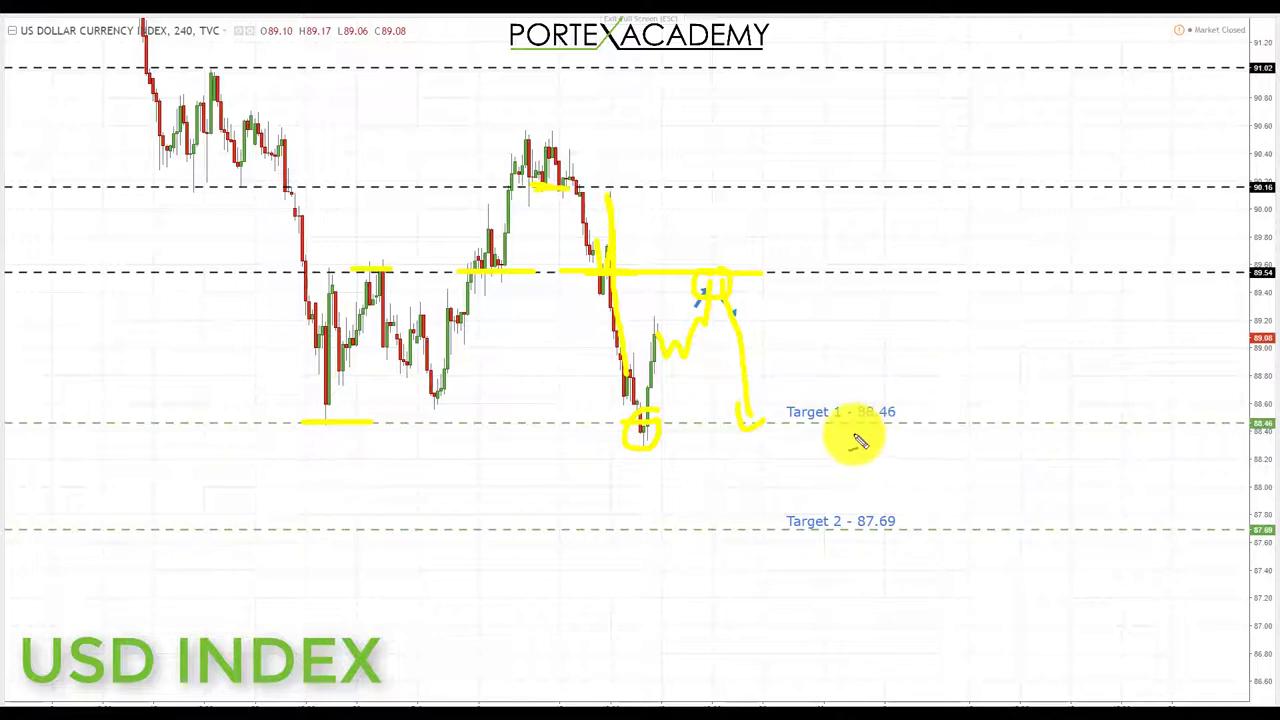
pyautogui.moveTo(852, 434); pyautogui.dragTo(900, 433)
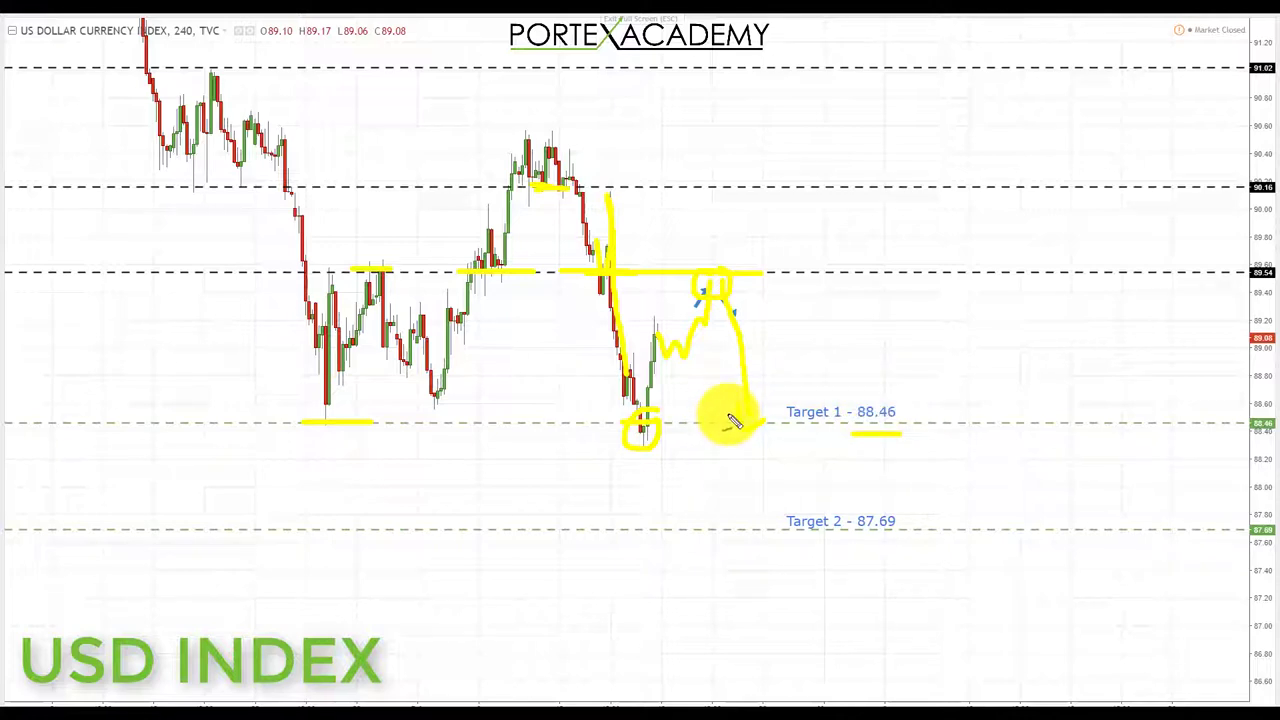
pyautogui.moveTo(735, 438); pyautogui.dragTo(757, 490)
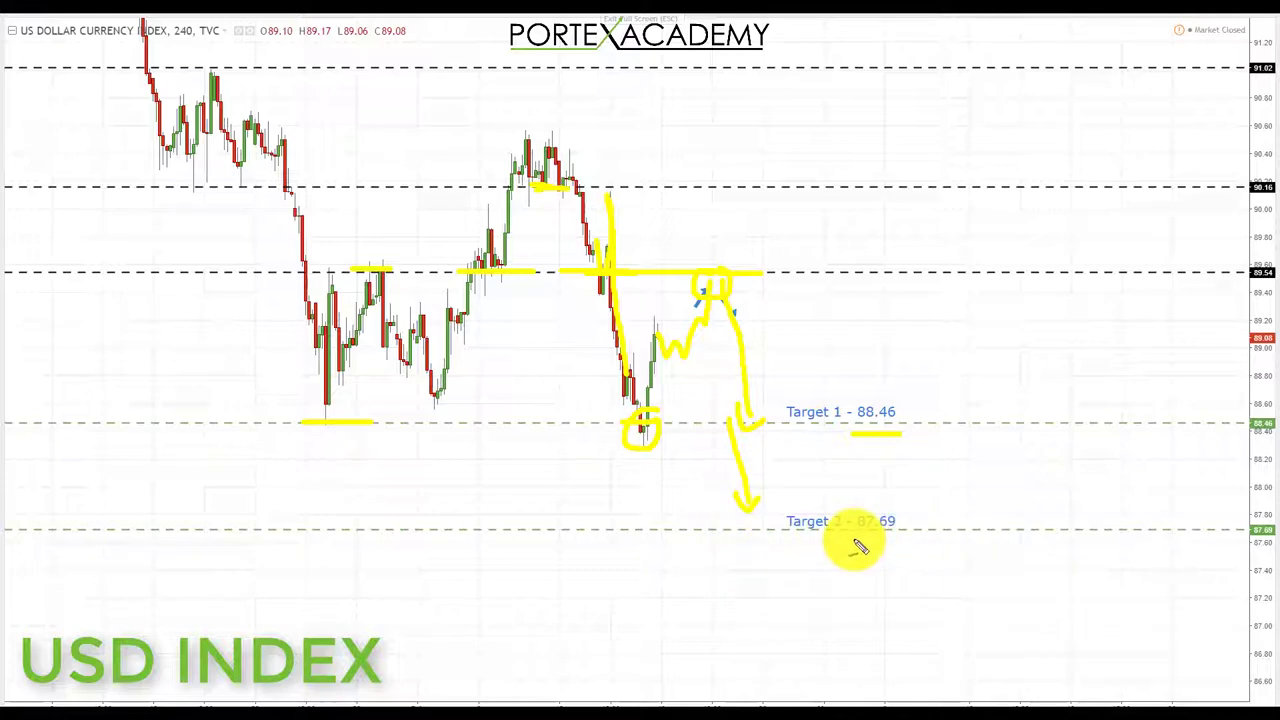
pyautogui.moveTo(852, 540); pyautogui.dragTo(900, 539)
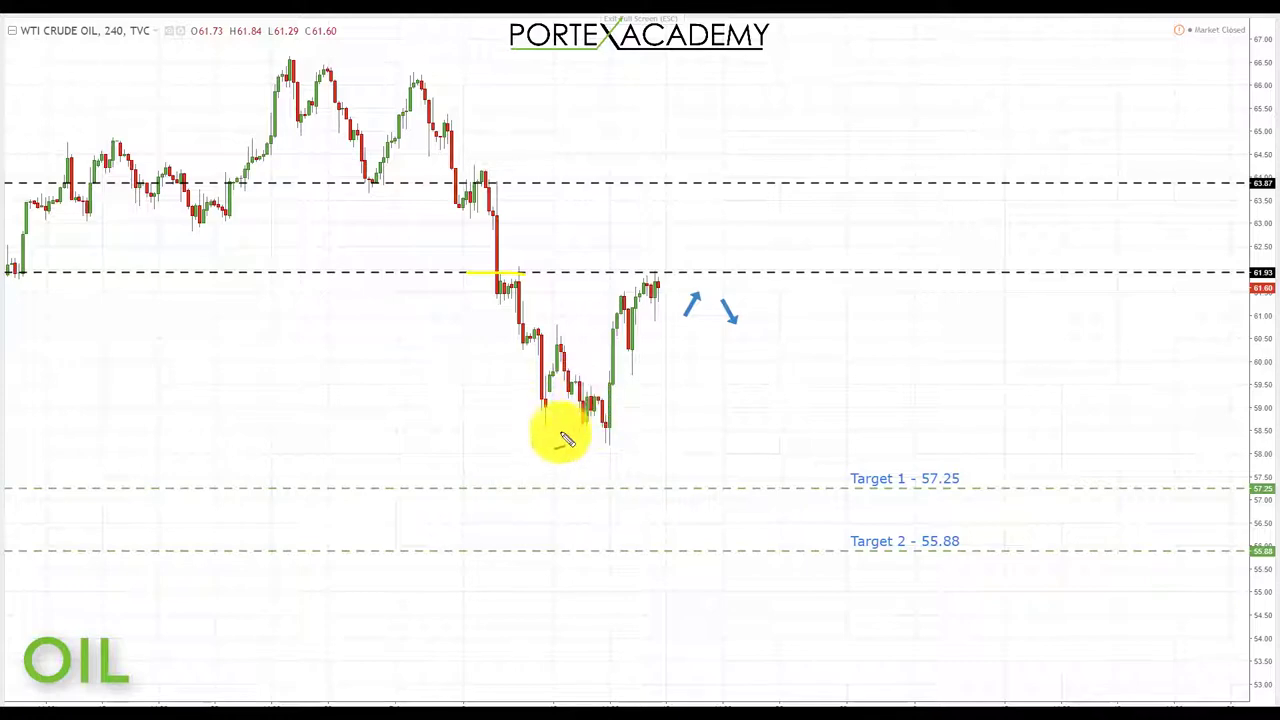
# Step: Trace the oil rally to the recent highs and mark the 61.93 level in yellow
pyautogui.moveTo(548, 432)
pyautogui.mouseDown()
pyautogui.moveTo(571, 384)
pyautogui.moveTo(604, 398)
pyautogui.moveTo(629, 371)
pyautogui.moveTo(675, 276)
pyautogui.mouseUp()
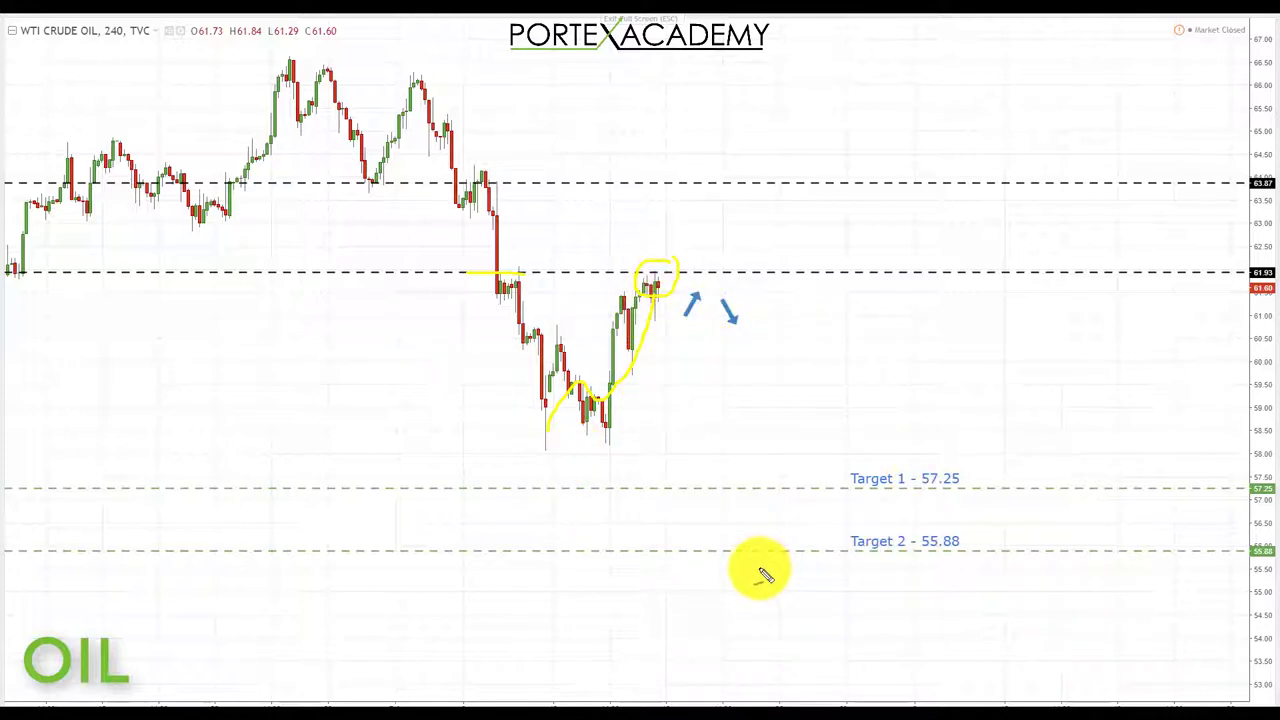
pyautogui.moveTo(686, 314); pyautogui.dragTo(699, 294)
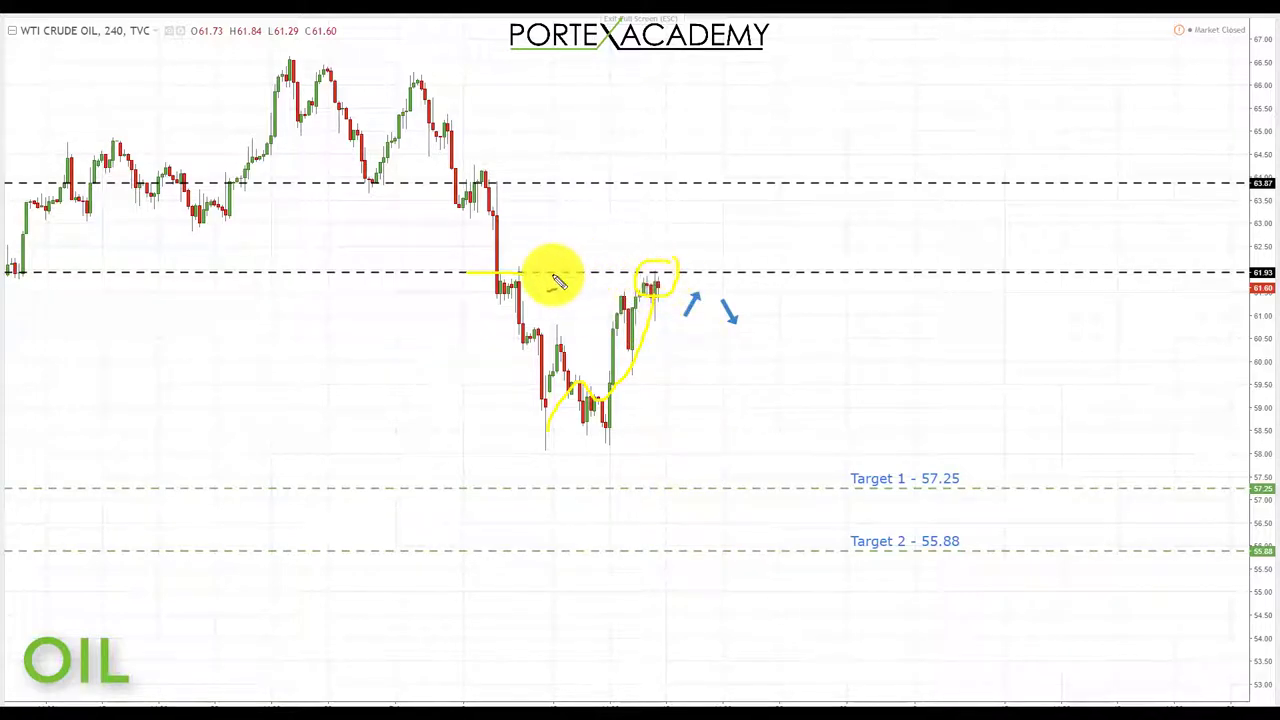
pyautogui.moveTo(583, 274); pyautogui.dragTo(723, 277)
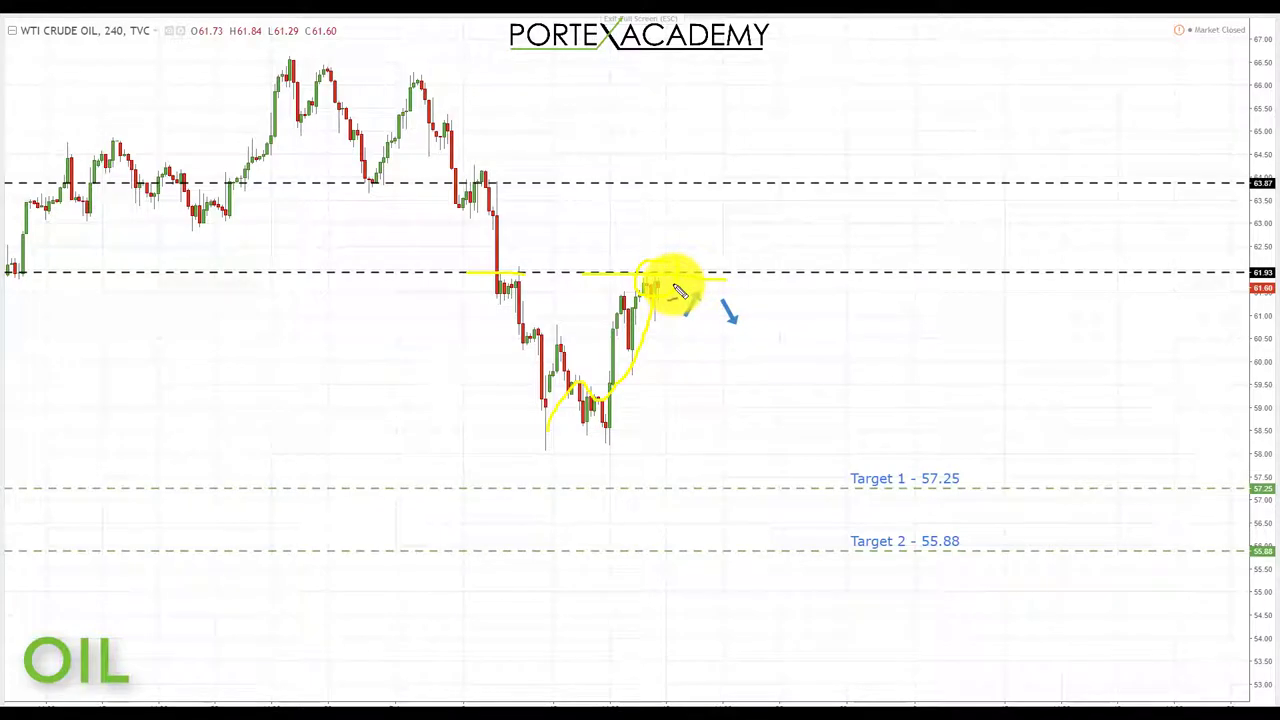
# Step: Project a drop from the highs to Target 1 at 57.25 and Target 2 at 55.88, underlining 55.88
pyautogui.moveTo(678, 290); pyautogui.dragTo(745, 466)
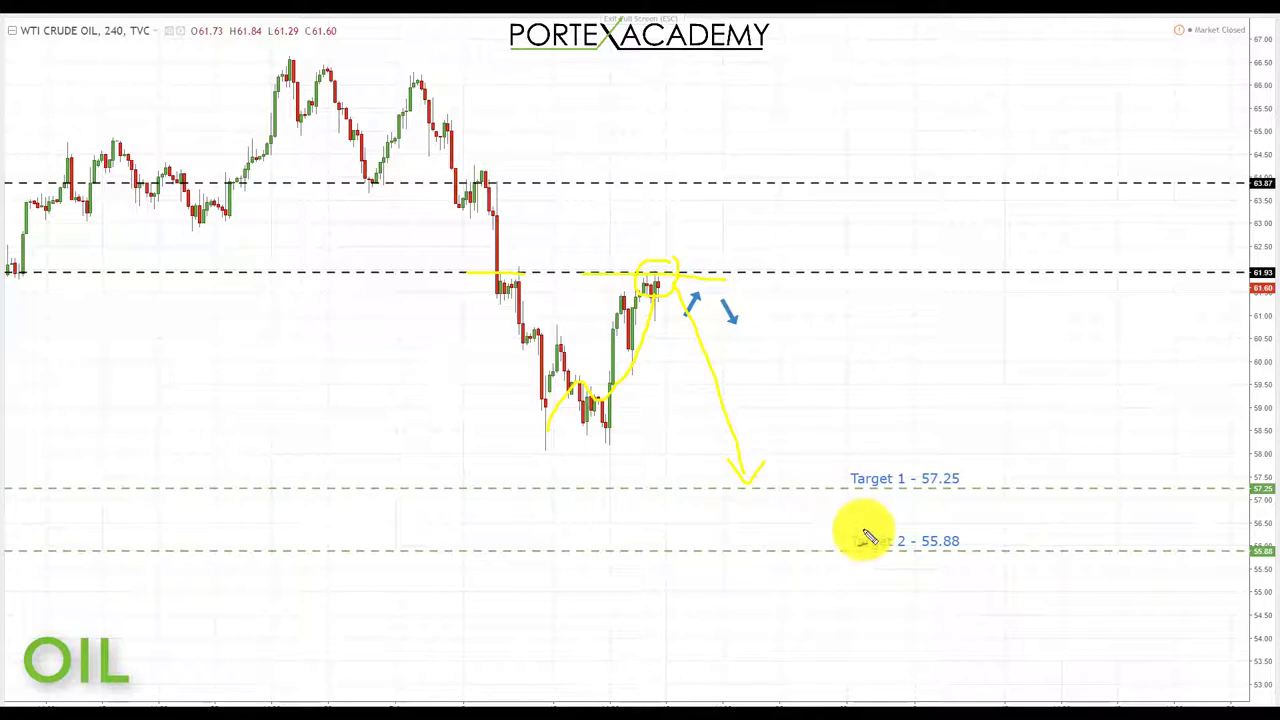
pyautogui.moveTo(744, 488)
pyautogui.mouseDown()
pyautogui.moveTo(760, 550)
pyautogui.moveTo(768, 532)
pyautogui.mouseUp()
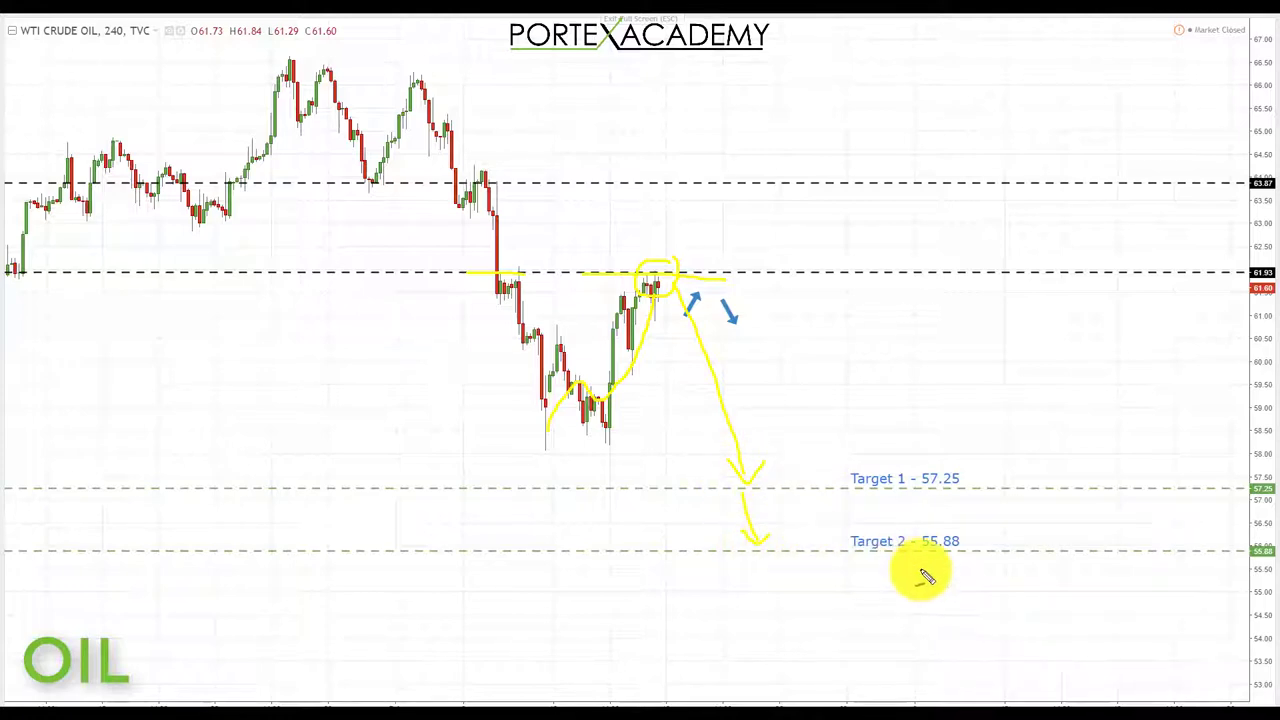
pyautogui.moveTo(913, 565); pyautogui.dragTo(978, 570)
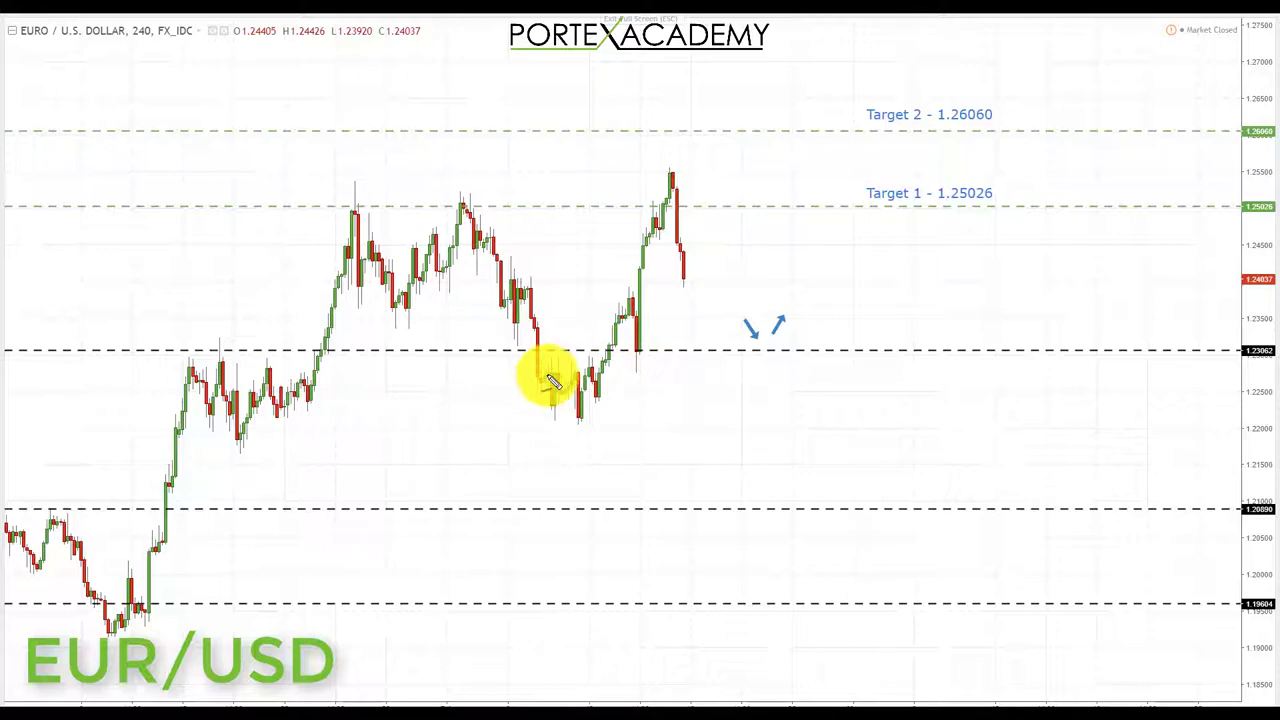
# Step: Highlight the 1.23062 support and 1.25026 high, and sketch a pullback down toward 1.23062
pyautogui.moveTo(517, 352); pyautogui.dragTo(623, 349)
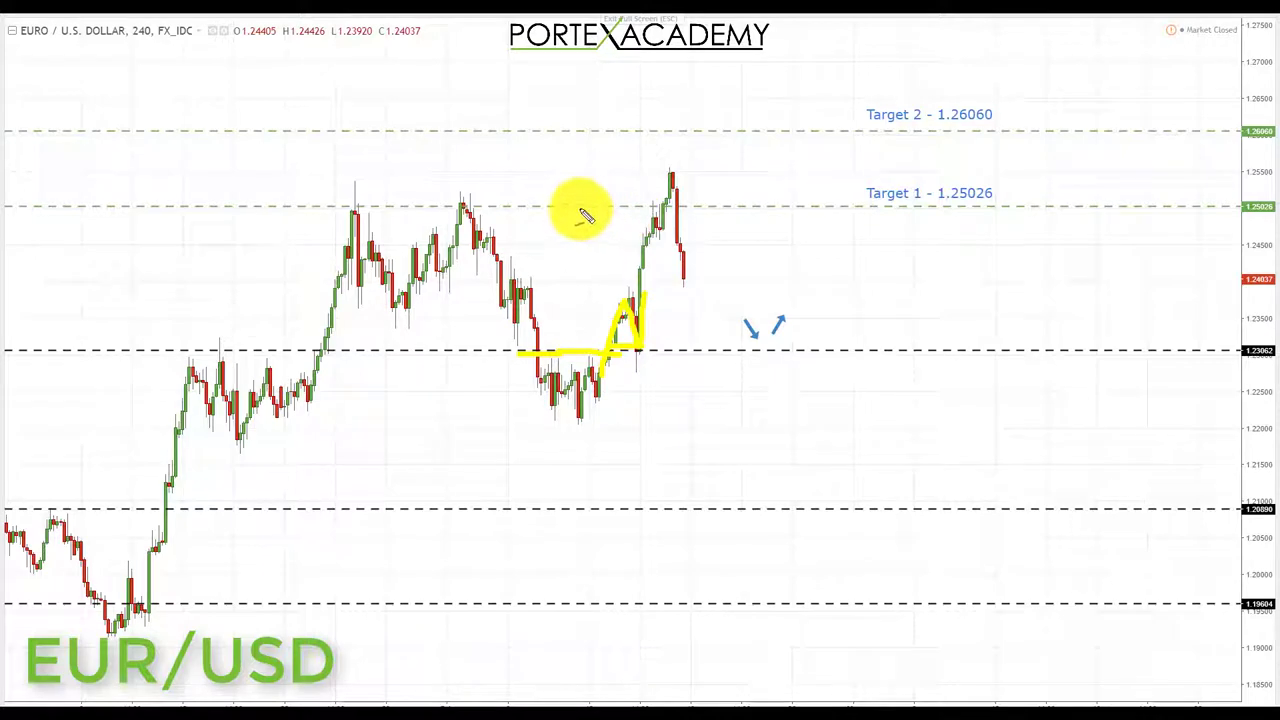
pyautogui.moveTo(604, 204); pyautogui.dragTo(673, 207)
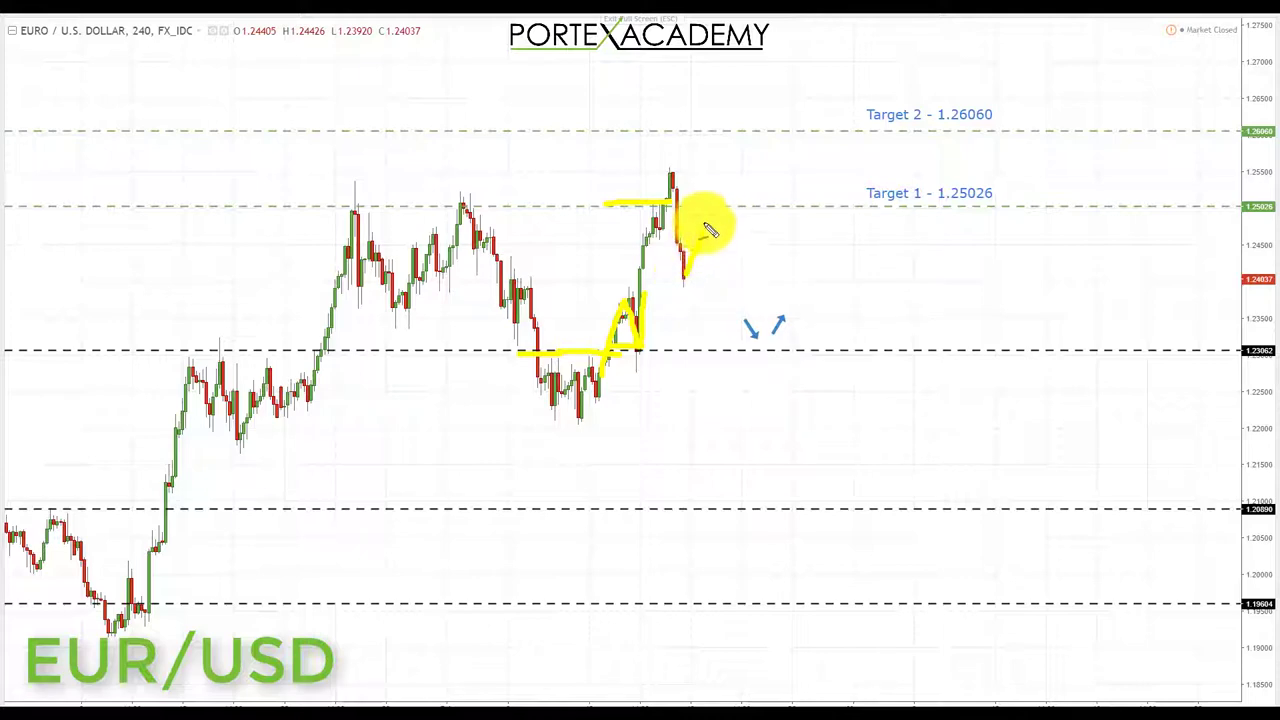
pyautogui.moveTo(708, 215); pyautogui.dragTo(733, 322)
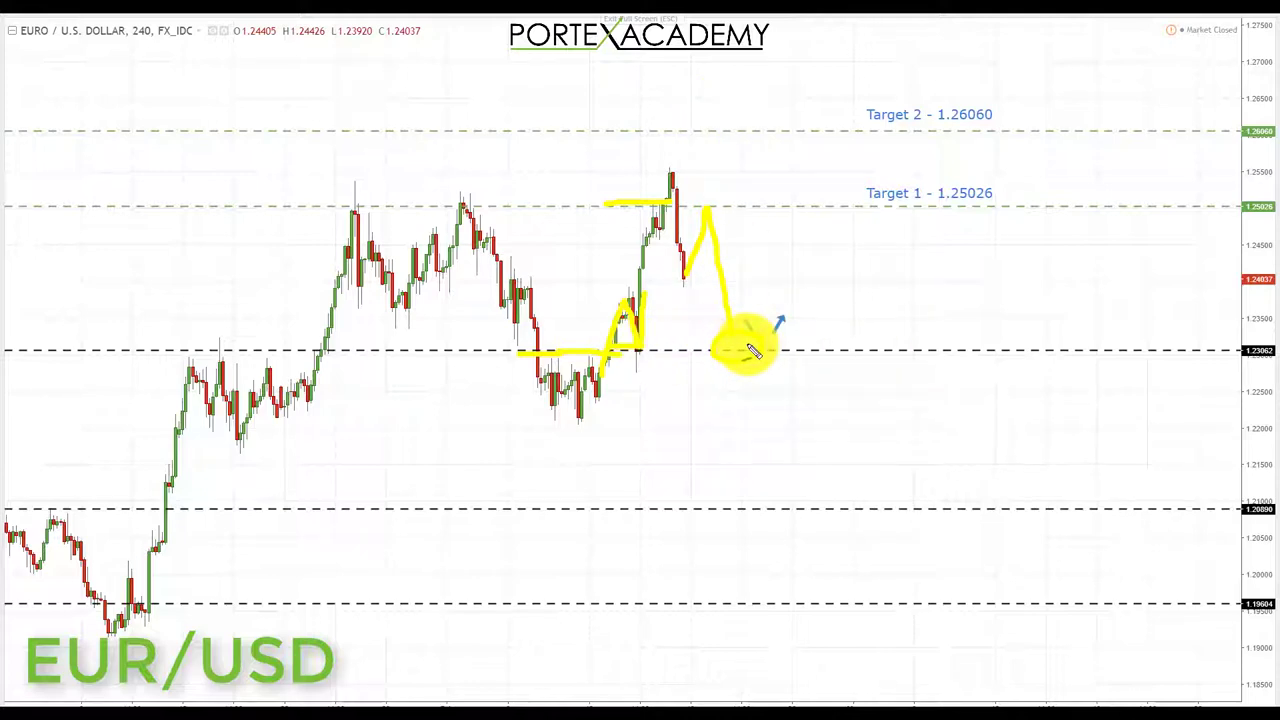
# Step: Project the rise from the dip through 1.25026 to Target 2 at 1.26060, underlining its label
pyautogui.moveTo(772, 338)
pyautogui.mouseDown()
pyautogui.moveTo(817, 243)
pyautogui.moveTo(815, 215)
pyautogui.moveTo(846, 207)
pyautogui.mouseUp()
pyautogui.moveTo(325, 204); pyautogui.dragTo(472, 200)
pyautogui.moveTo(606, 201); pyautogui.dragTo(700, 200)
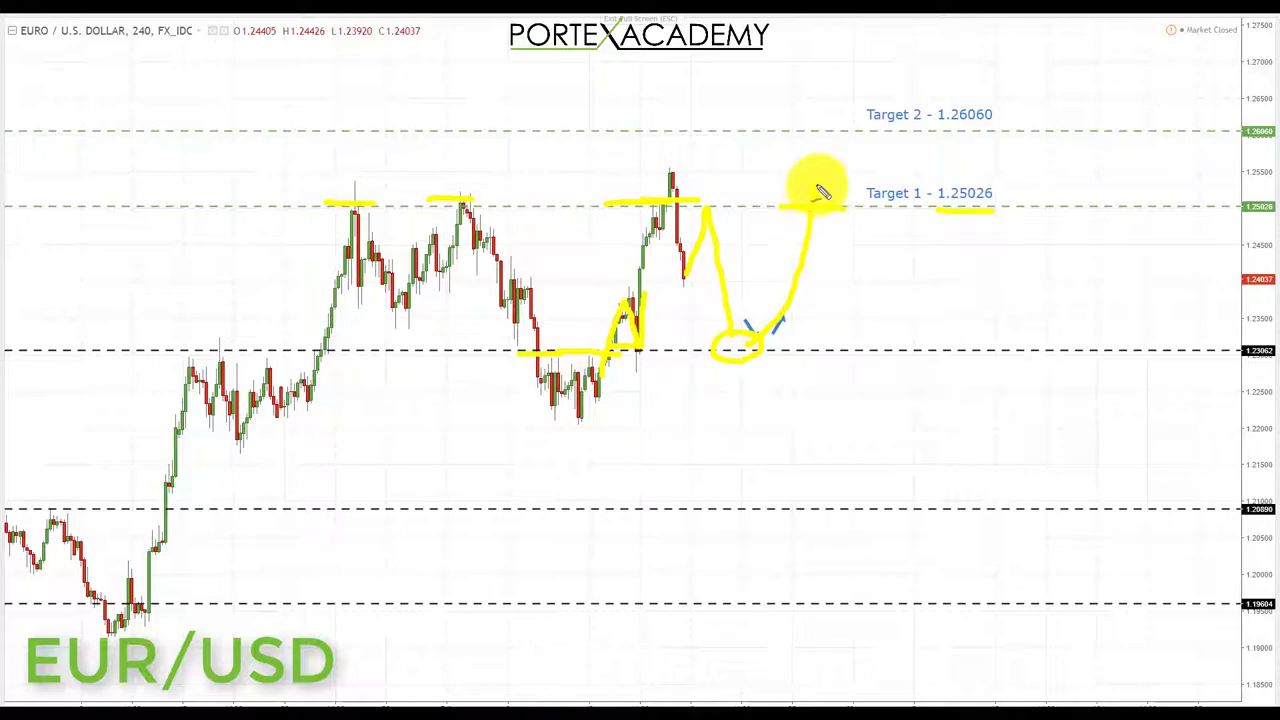
pyautogui.moveTo(852, 172); pyautogui.dragTo(850, 155)
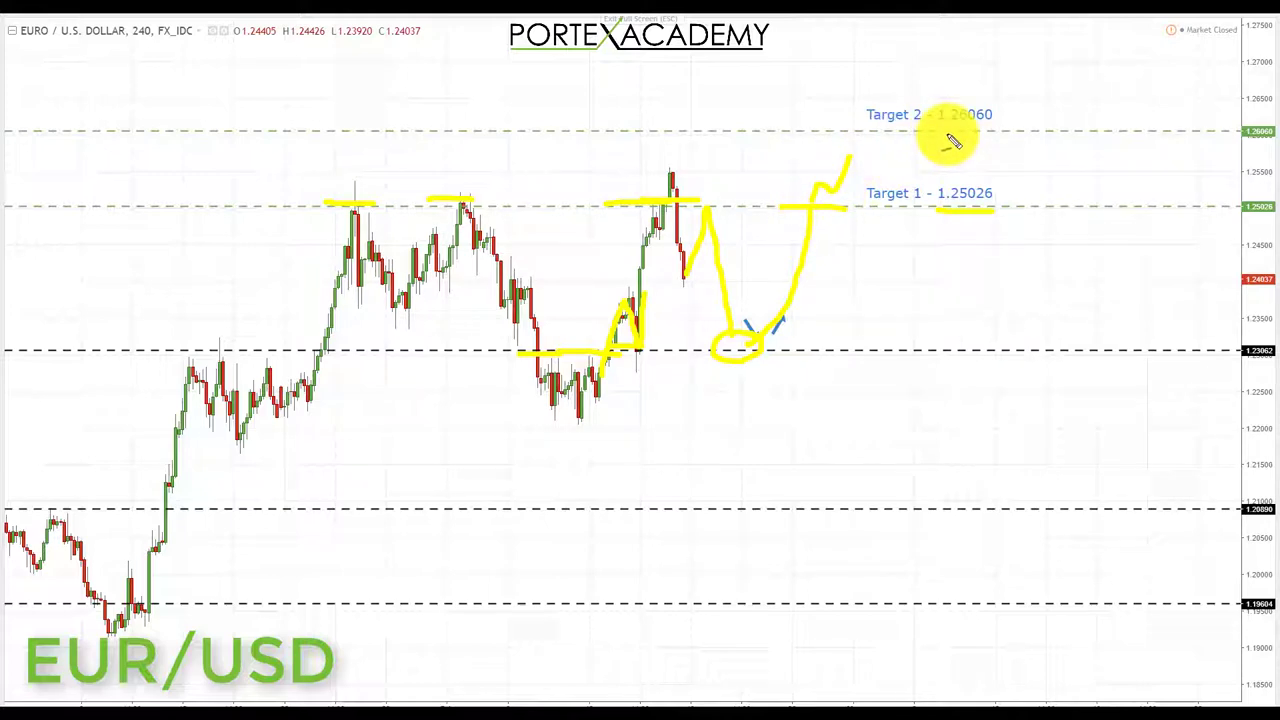
pyautogui.moveTo(928, 129); pyautogui.dragTo(992, 131)
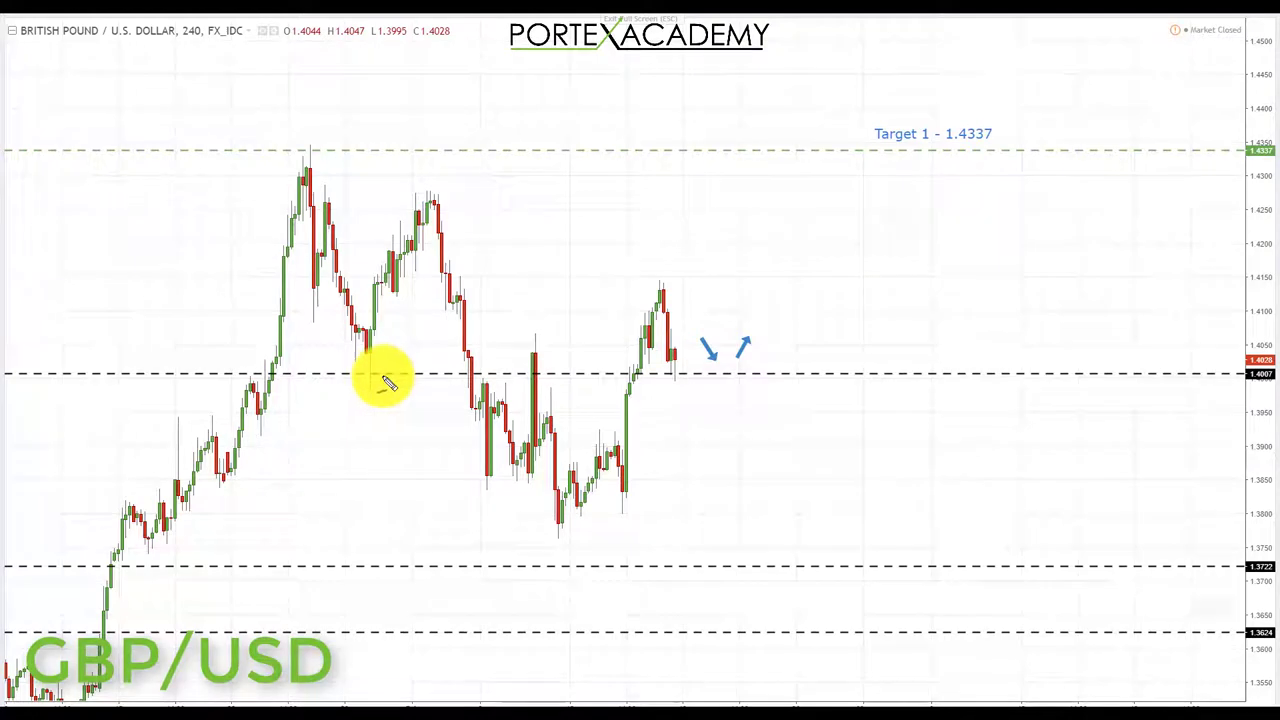
# Step: Highlight 1.4007, circle its retest, and draw a yellow arrow up to the underlined 1.4337 Target 1
pyautogui.moveTo(397, 380)
pyautogui.mouseDown()
pyautogui.moveTo(580, 380)
pyautogui.moveTo(514, 360)
pyautogui.moveTo(557, 362)
pyautogui.mouseUp()
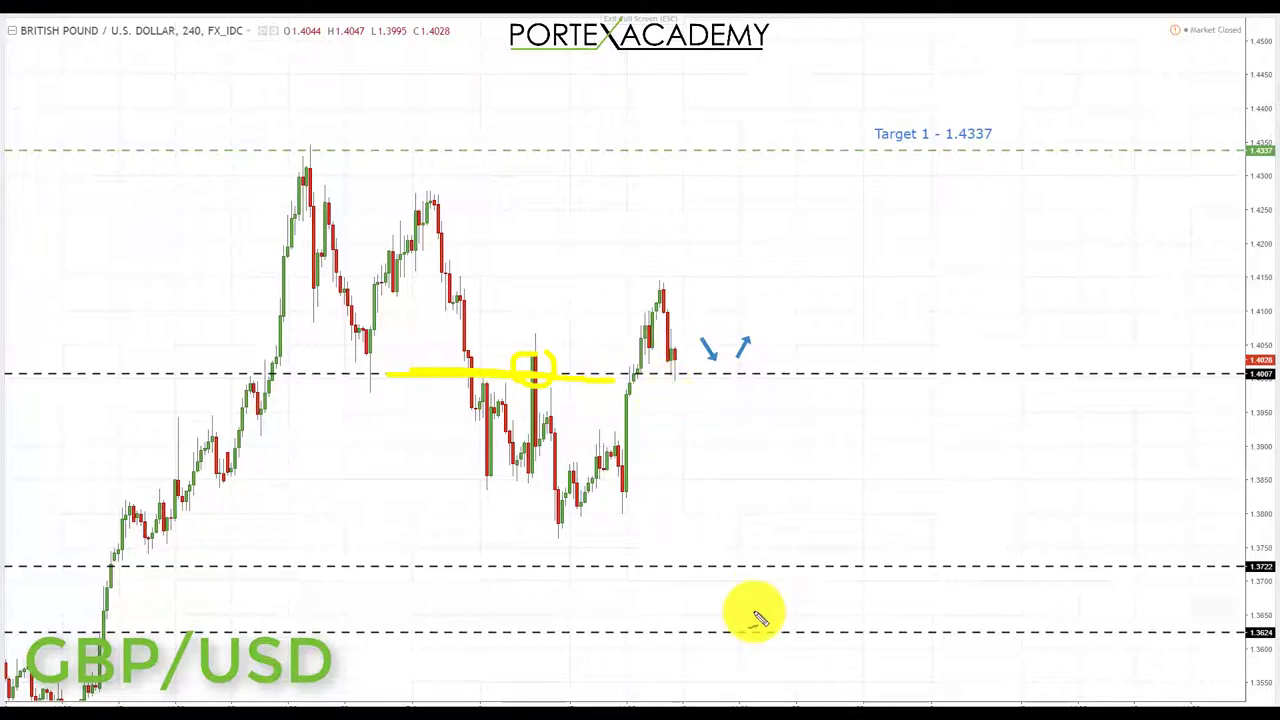
pyautogui.moveTo(616, 493)
pyautogui.mouseDown()
pyautogui.moveTo(640, 445)
pyautogui.moveTo(654, 310)
pyautogui.moveTo(685, 375)
pyautogui.mouseUp()
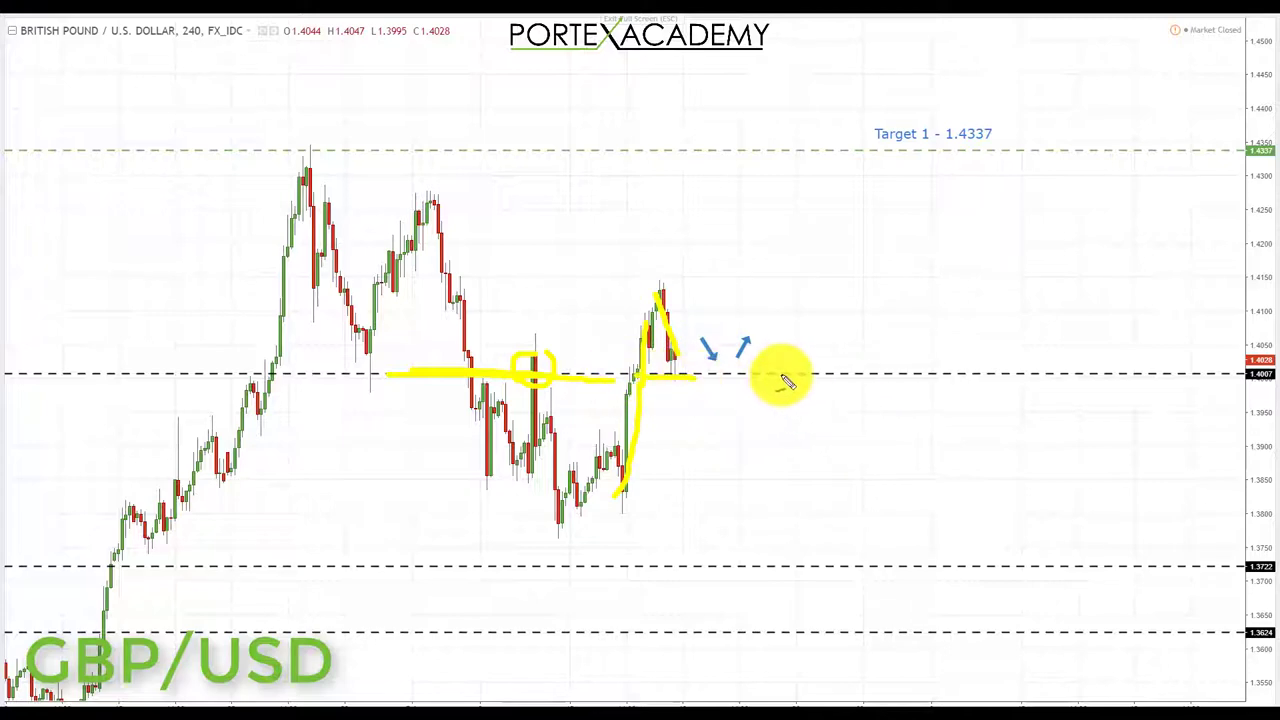
pyautogui.moveTo(700, 325)
pyautogui.mouseDown()
pyautogui.moveTo(677, 357)
pyautogui.moveTo(728, 337)
pyautogui.mouseUp()
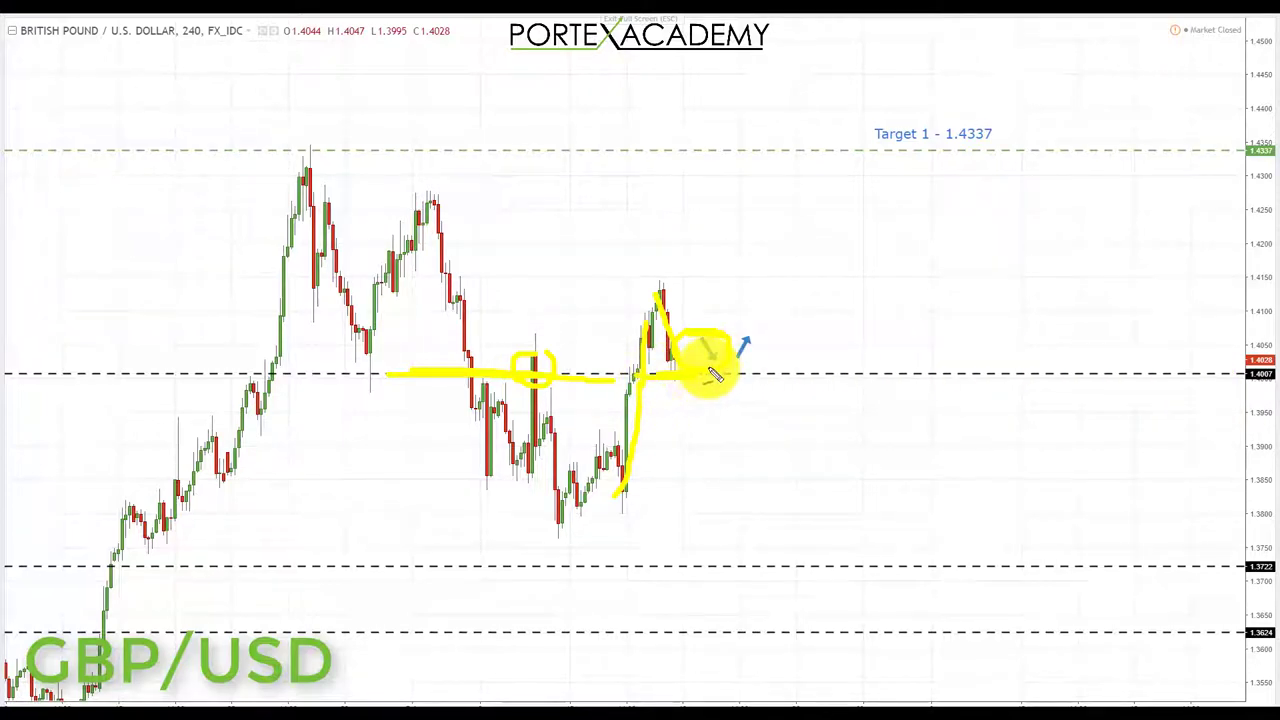
pyautogui.moveTo(715, 368)
pyautogui.mouseDown()
pyautogui.moveTo(805, 200)
pyautogui.moveTo(829, 191)
pyautogui.mouseUp()
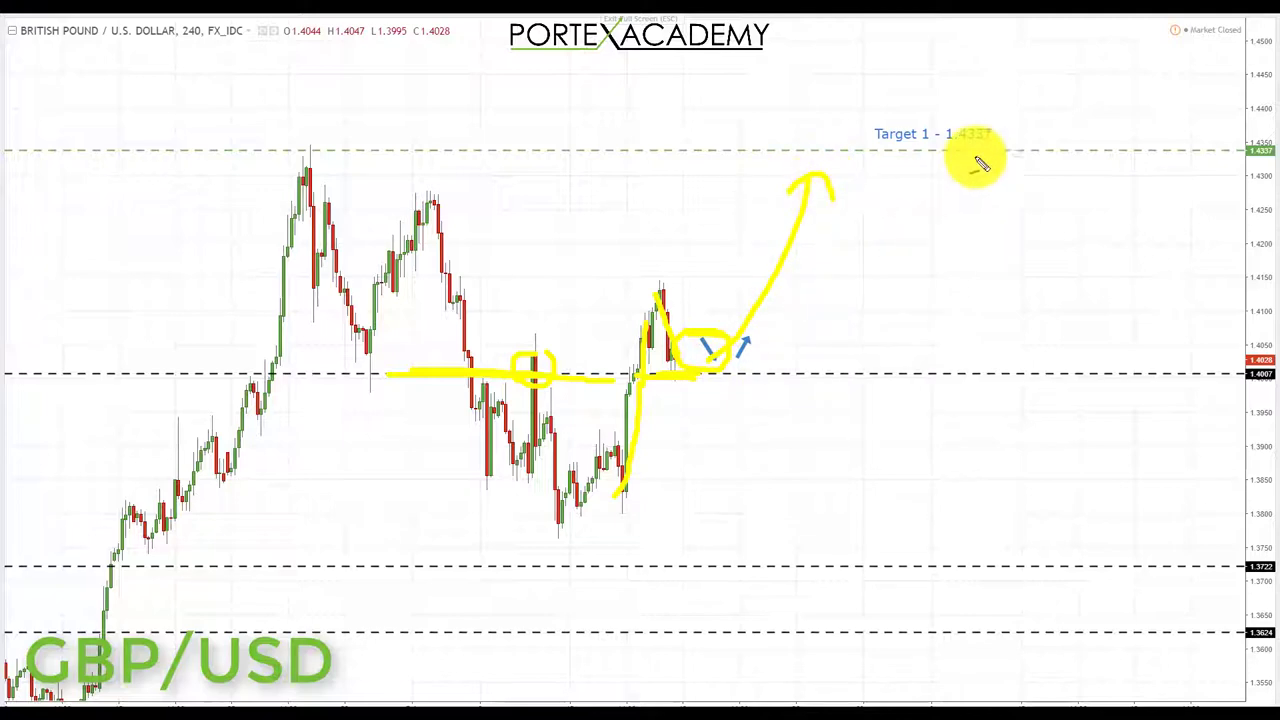
pyautogui.moveTo(931, 146); pyautogui.dragTo(1001, 150)
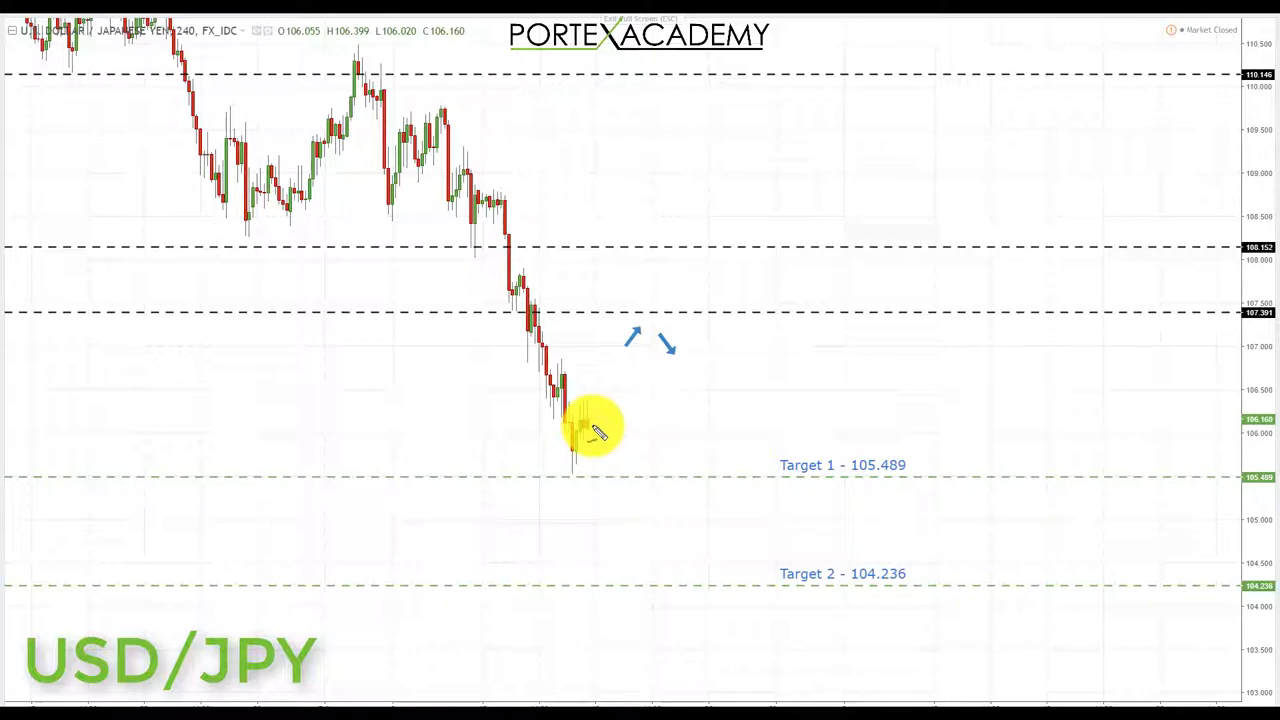
# Step: Sketch the bounce up to the 107.391 resistance, mark that level, and box the blue arrows
pyautogui.moveTo(596, 434); pyautogui.dragTo(653, 340)
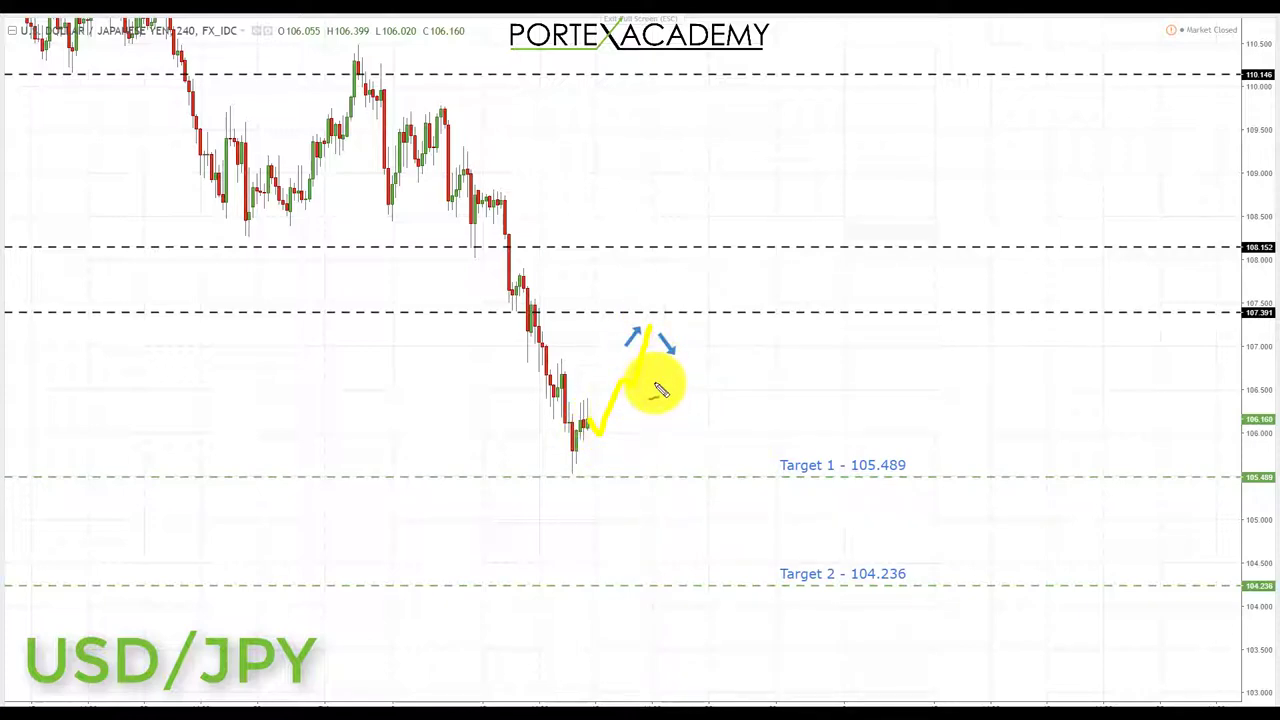
pyautogui.moveTo(574, 314); pyautogui.dragTo(660, 314)
pyautogui.moveTo(486, 314); pyautogui.dragTo(562, 313)
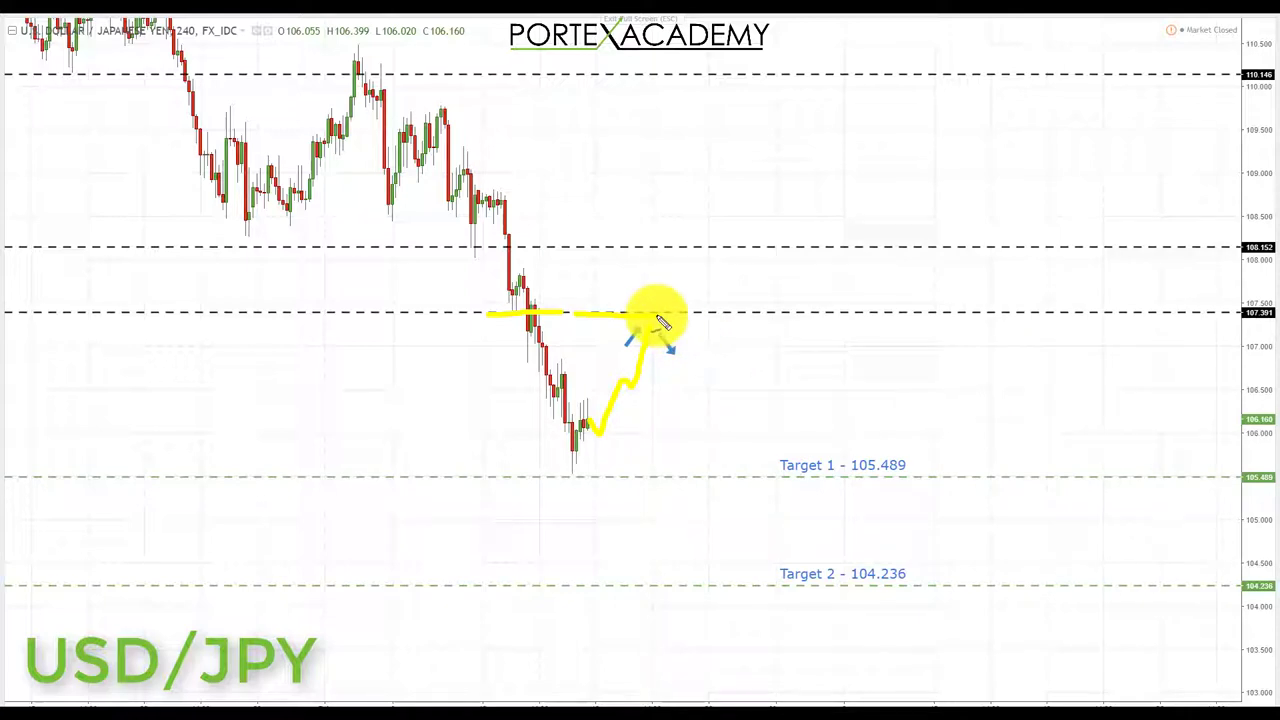
pyautogui.moveTo(652, 357)
pyautogui.mouseDown()
pyautogui.moveTo(671, 322)
pyautogui.moveTo(624, 348)
pyautogui.mouseUp()
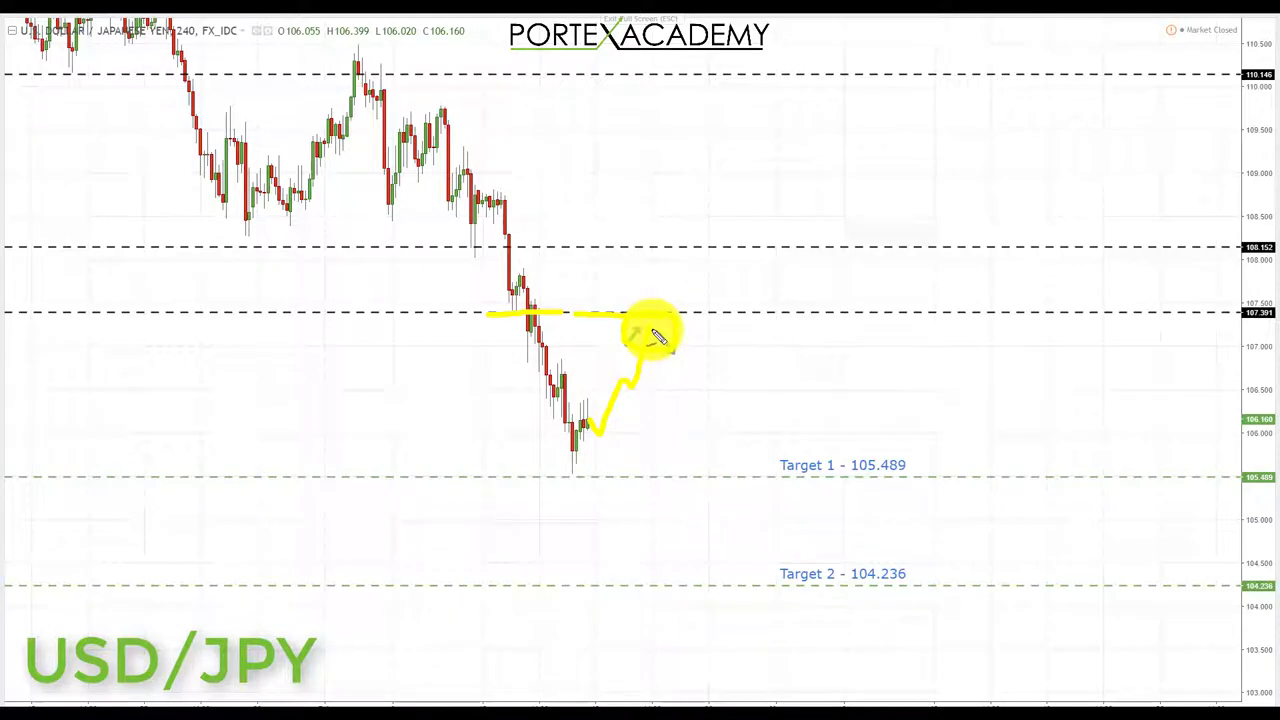
# Step: Draw the drop to Target 1 at 105.489 and zigzag to Target 2 at 104.236, underlining both
pyautogui.moveTo(666, 362)
pyautogui.mouseDown()
pyautogui.moveTo(707, 463)
pyautogui.moveTo(694, 471)
pyautogui.moveTo(709, 486)
pyautogui.moveTo(724, 466)
pyautogui.mouseUp()
pyautogui.moveTo(553, 480); pyautogui.dragTo(578, 480)
pyautogui.moveTo(688, 488); pyautogui.dragTo(718, 488)
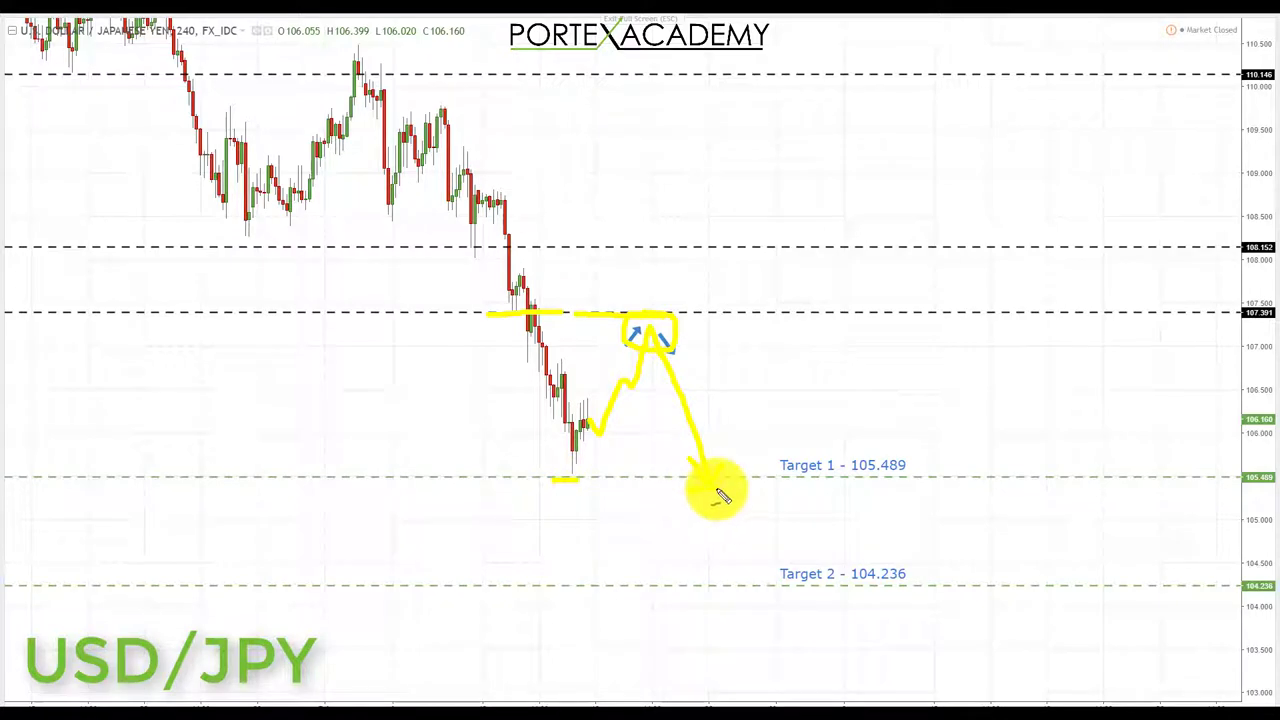
pyautogui.moveTo(845, 486); pyautogui.dragTo(904, 487)
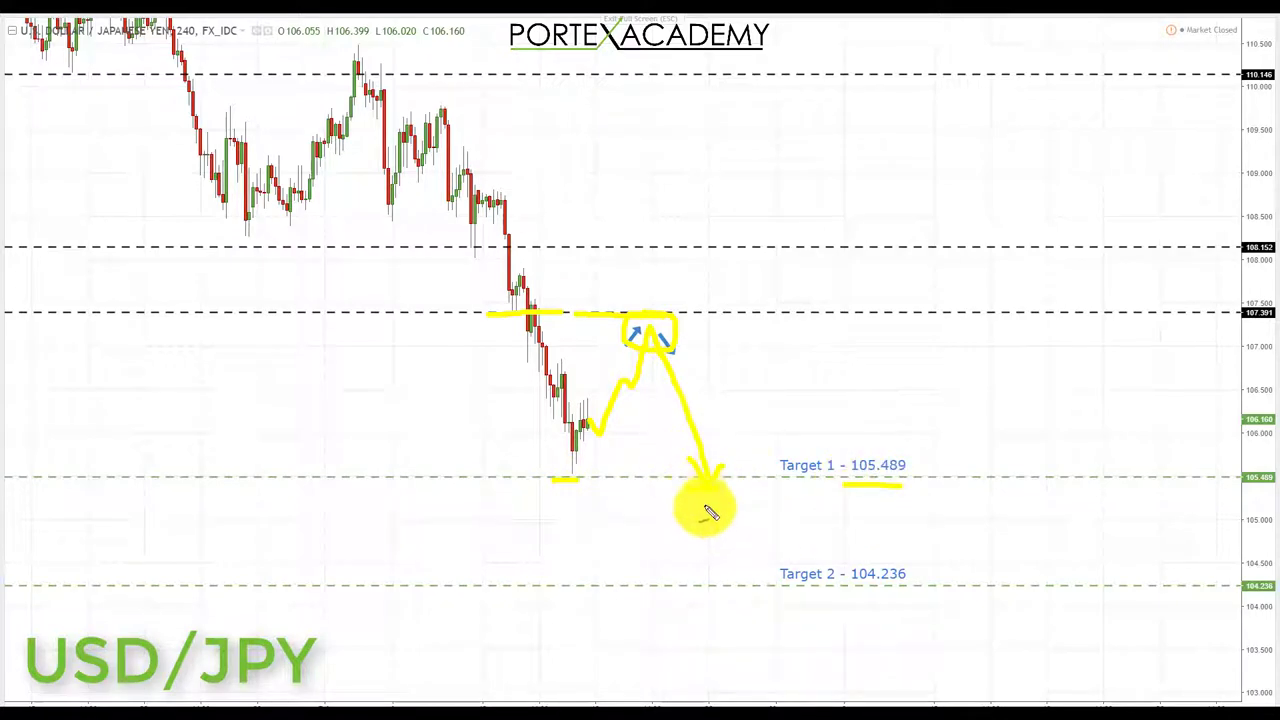
pyautogui.moveTo(712, 495)
pyautogui.mouseDown()
pyautogui.moveTo(745, 570)
pyautogui.moveTo(734, 566)
pyautogui.moveTo(746, 574)
pyautogui.moveTo(750, 556)
pyautogui.mouseUp()
pyautogui.moveTo(852, 591); pyautogui.dragTo(910, 592)
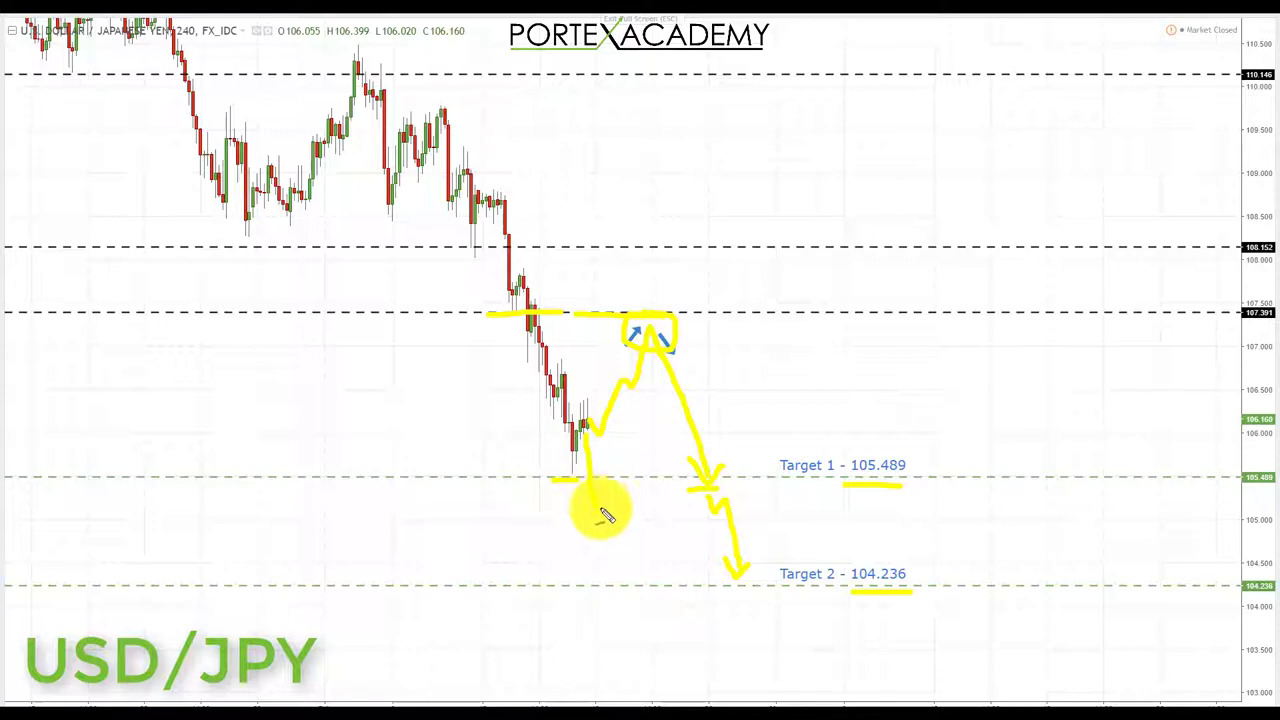
pyautogui.moveTo(624, 518)
pyautogui.mouseDown()
pyautogui.moveTo(651, 486)
pyautogui.moveTo(623, 480)
pyautogui.moveTo(634, 508)
pyautogui.moveTo(608, 480)
pyautogui.moveTo(657, 586)
pyautogui.moveTo(684, 568)
pyautogui.mouseUp()
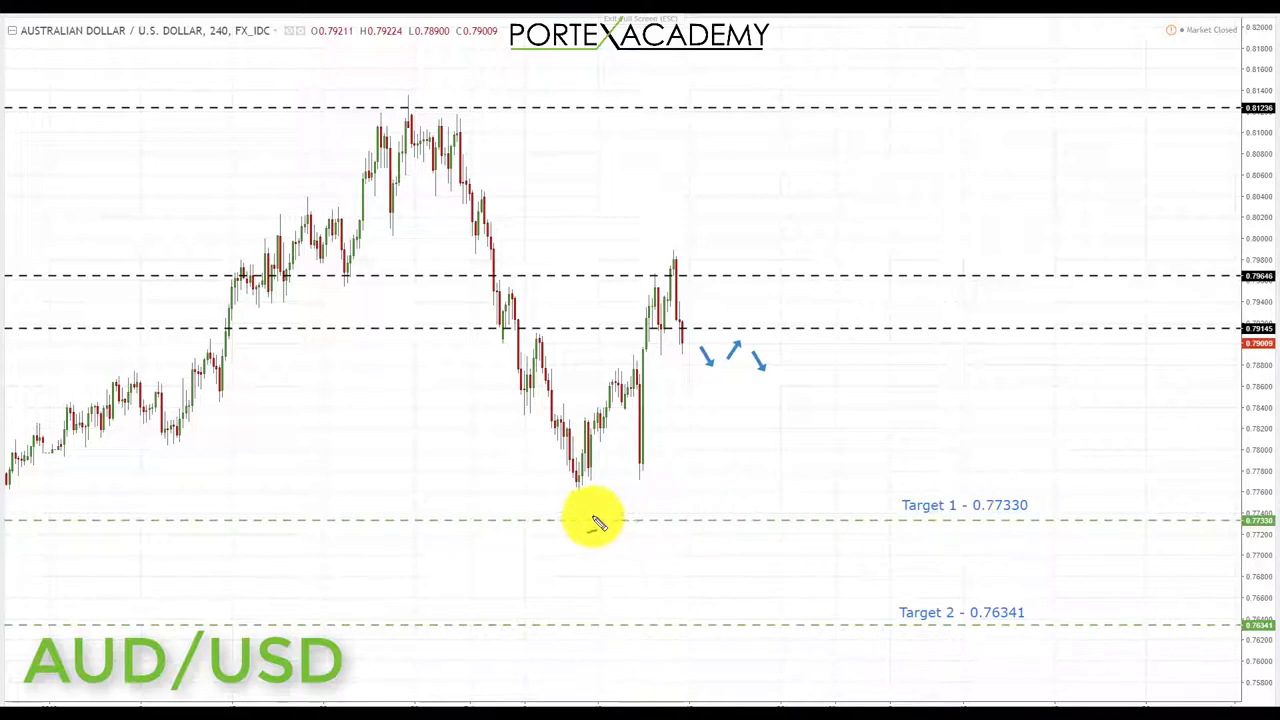
# Step: Draw the rise from the low toward the recent high, marking the 0.79145 level
pyautogui.moveTo(596, 477)
pyautogui.mouseDown()
pyautogui.moveTo(574, 477)
pyautogui.moveTo(624, 396)
pyautogui.mouseUp()
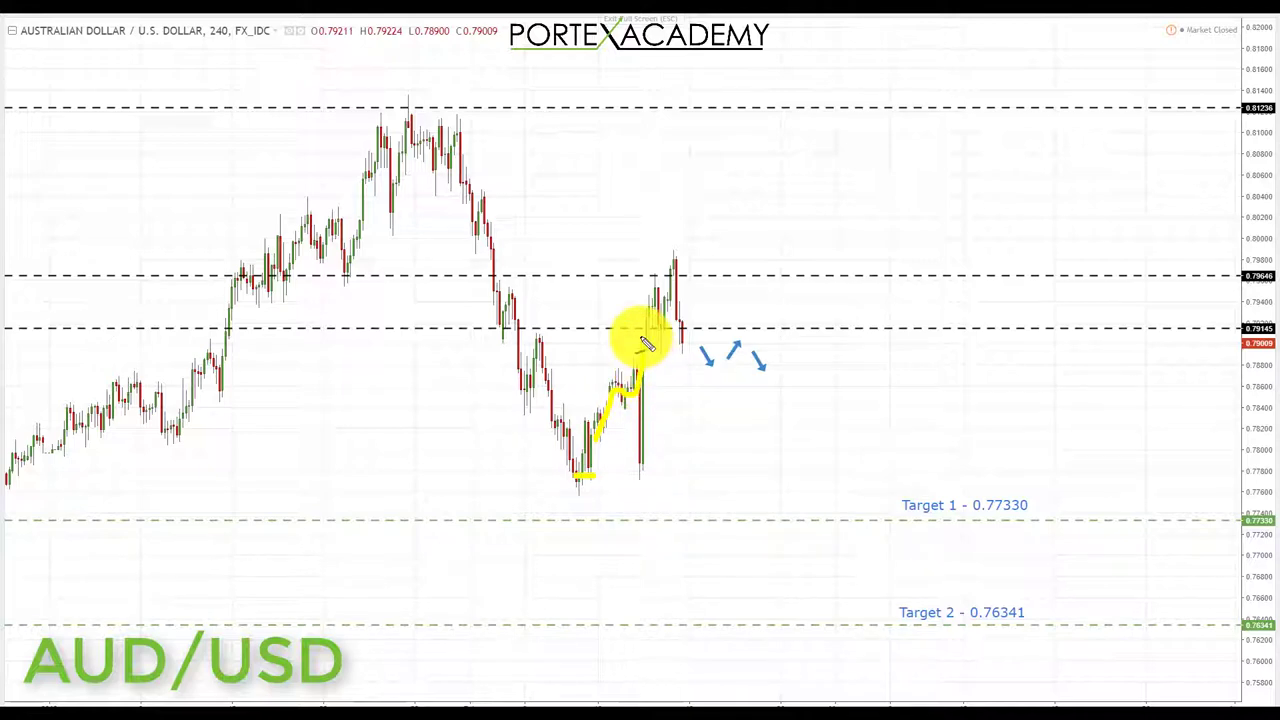
pyautogui.moveTo(488, 331); pyautogui.dragTo(540, 331)
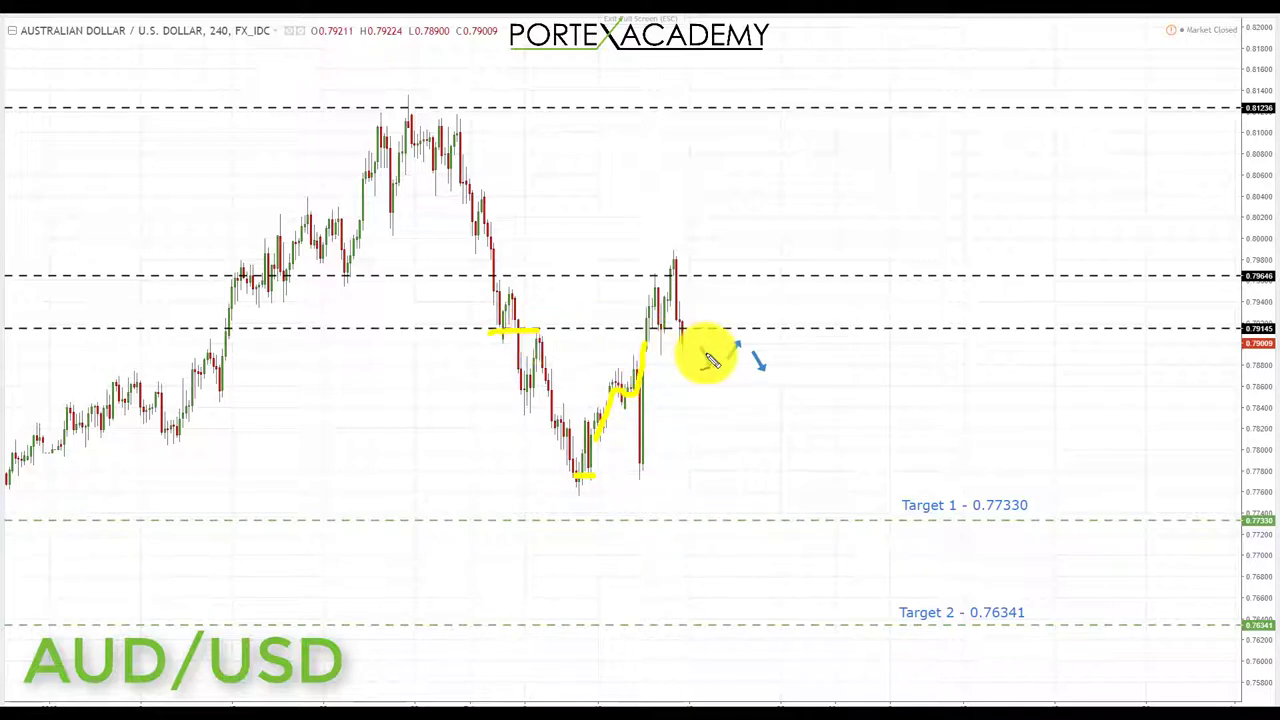
pyautogui.moveTo(645, 345); pyautogui.dragTo(651, 273)
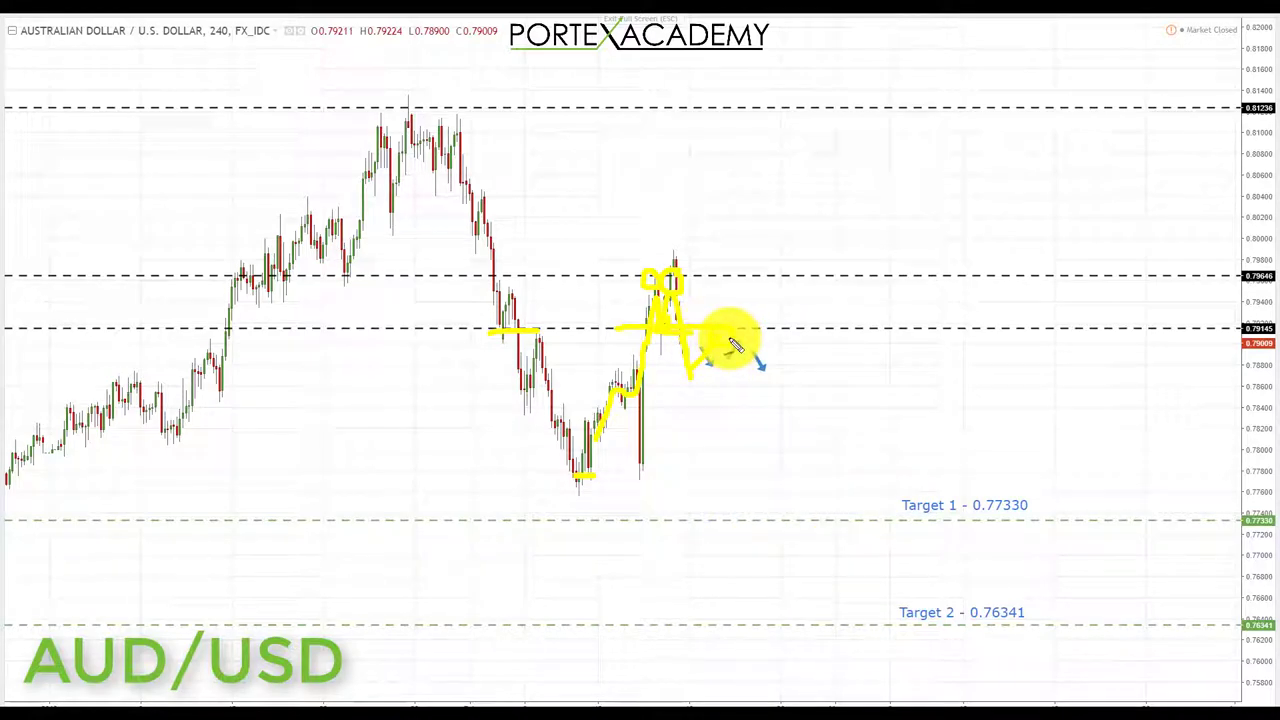
# Step: Loop at the arrows and zigzag down to Target 1 at 0.77330 and Target 2 at 0.76341, underlining both
pyautogui.moveTo(736, 347)
pyautogui.mouseDown()
pyautogui.moveTo(801, 509)
pyautogui.moveTo(820, 488)
pyautogui.mouseUp()
pyautogui.moveTo(970, 525); pyautogui.dragTo(1030, 528)
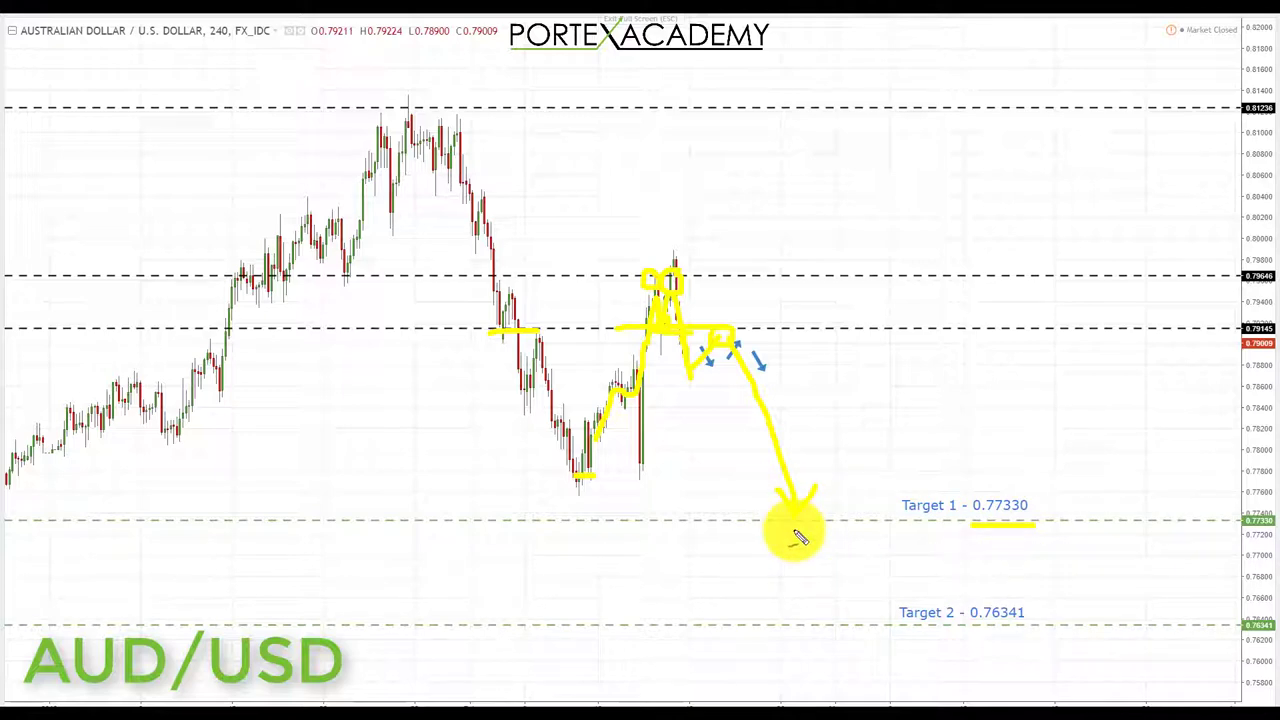
pyautogui.moveTo(825, 536)
pyautogui.mouseDown()
pyautogui.moveTo(848, 602)
pyautogui.moveTo(857, 586)
pyautogui.mouseUp()
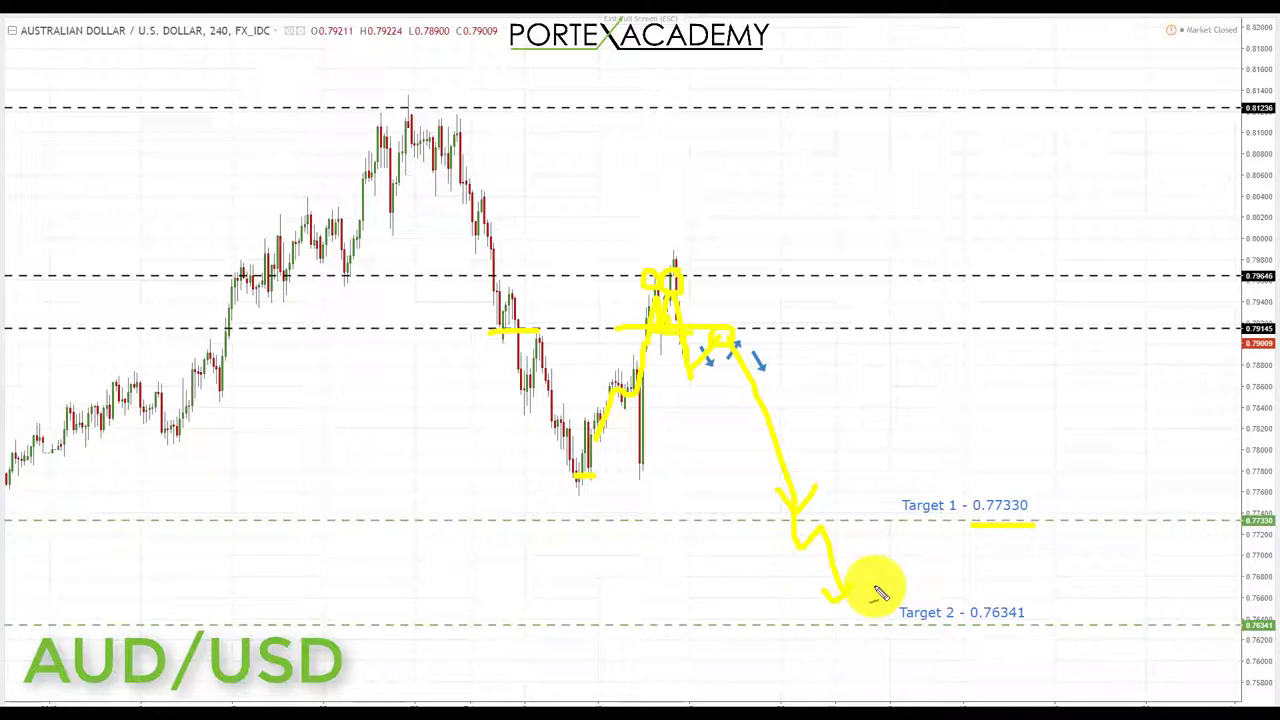
pyautogui.moveTo(968, 630); pyautogui.dragTo(1045, 640)
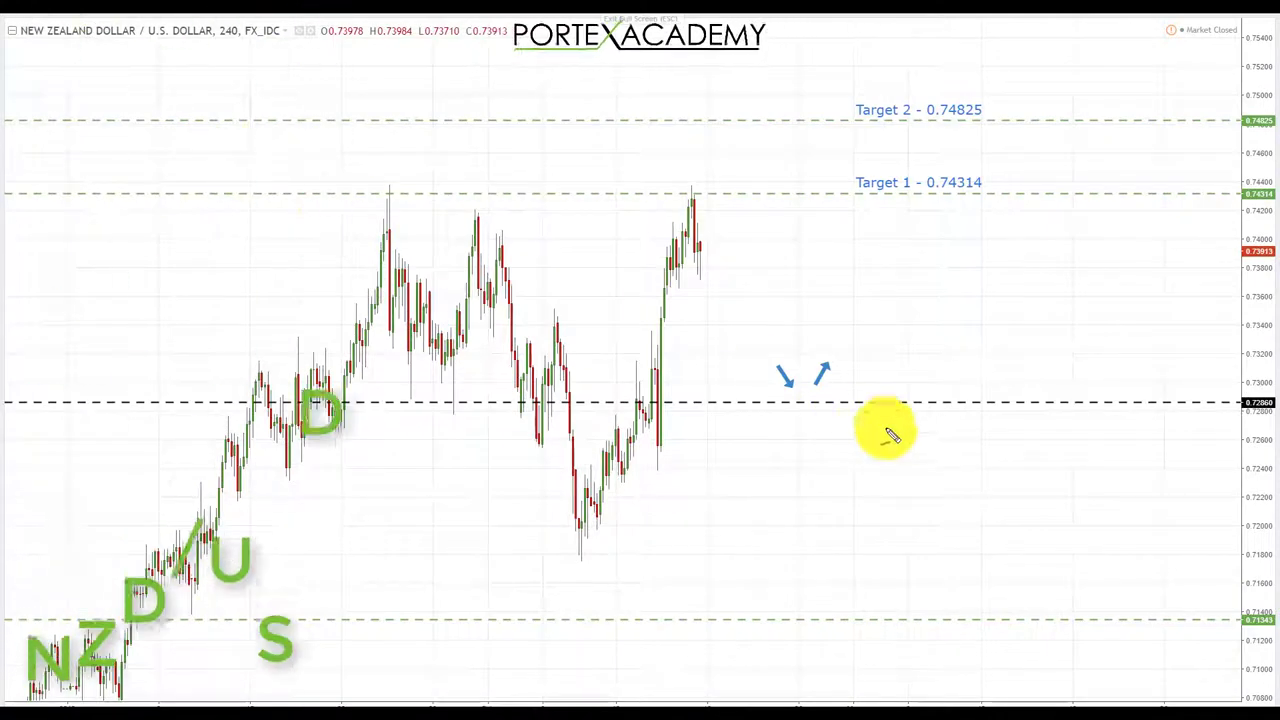
# Step: Highlight the 0.72860 level, draw the rise through it, and mark the recent highs at Target 1
pyautogui.moveTo(514, 412)
pyautogui.mouseDown()
pyautogui.moveTo(617, 409)
pyautogui.moveTo(611, 423)
pyautogui.moveTo(509, 400)
pyautogui.moveTo(566, 405)
pyautogui.mouseUp()
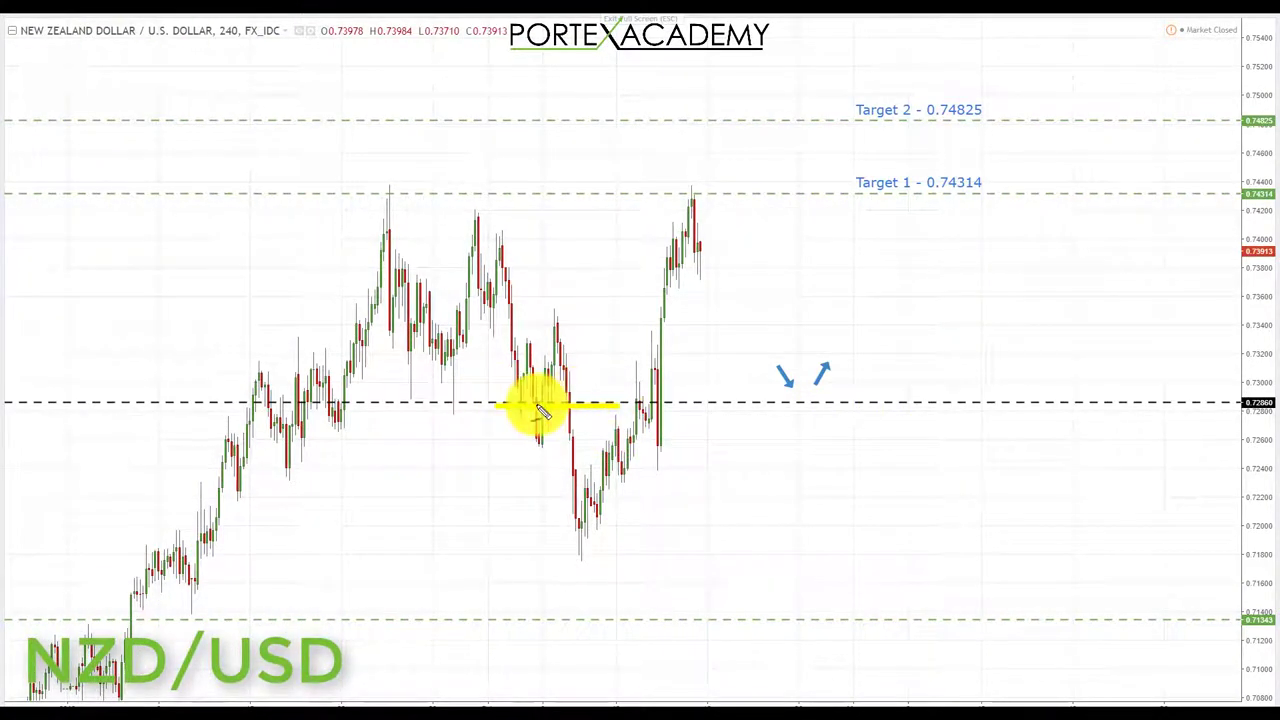
pyautogui.moveTo(519, 410); pyautogui.dragTo(495, 406)
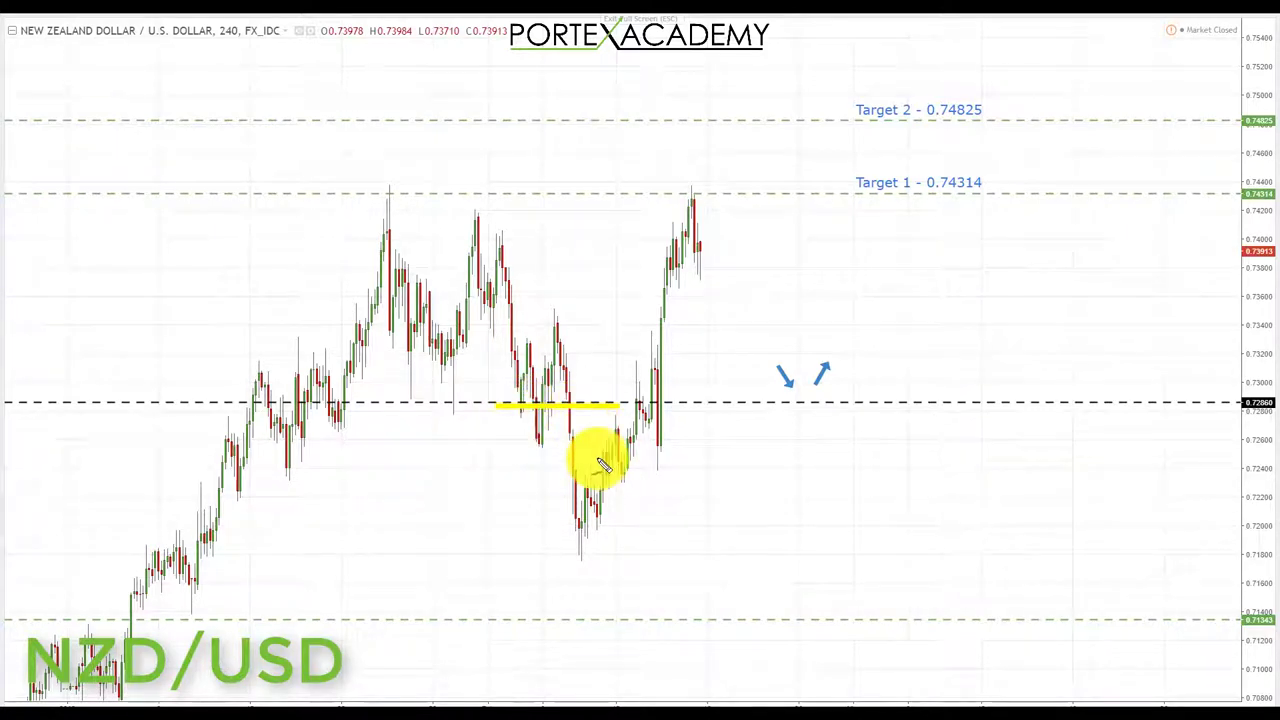
pyautogui.moveTo(617, 452)
pyautogui.mouseDown()
pyautogui.moveTo(676, 414)
pyautogui.moveTo(657, 352)
pyautogui.mouseUp()
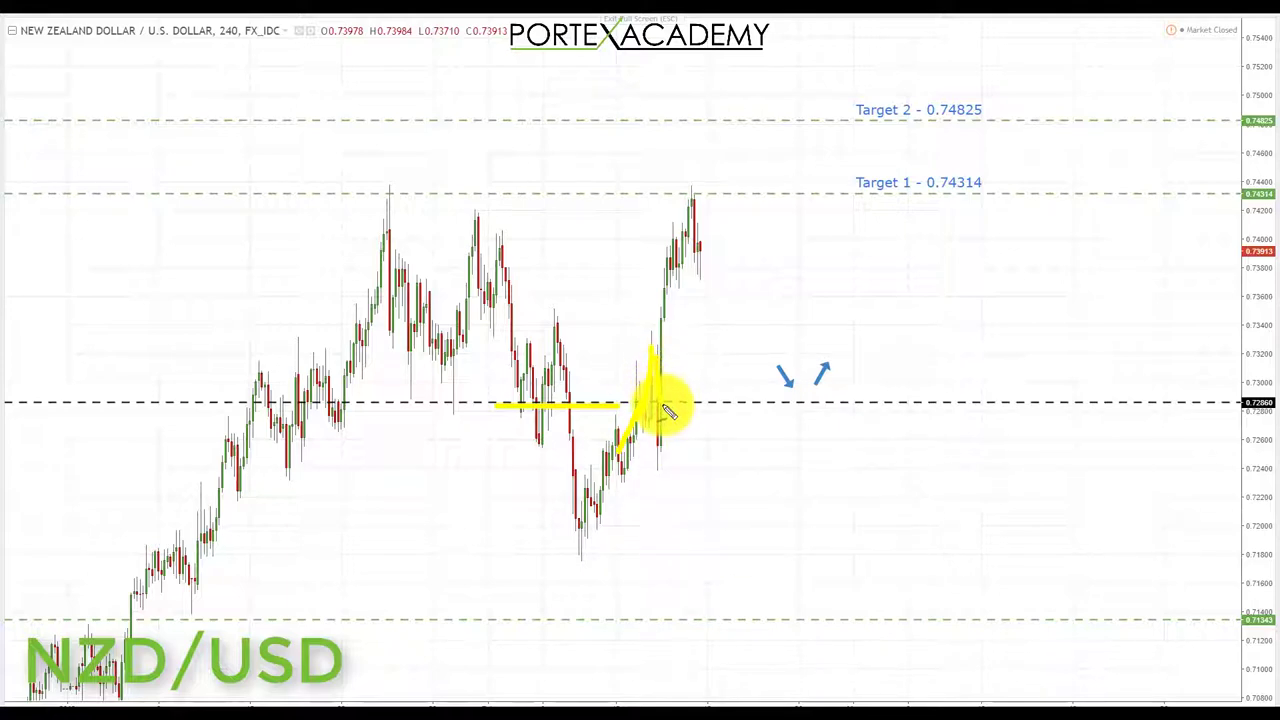
pyautogui.moveTo(661, 401); pyautogui.dragTo(681, 231)
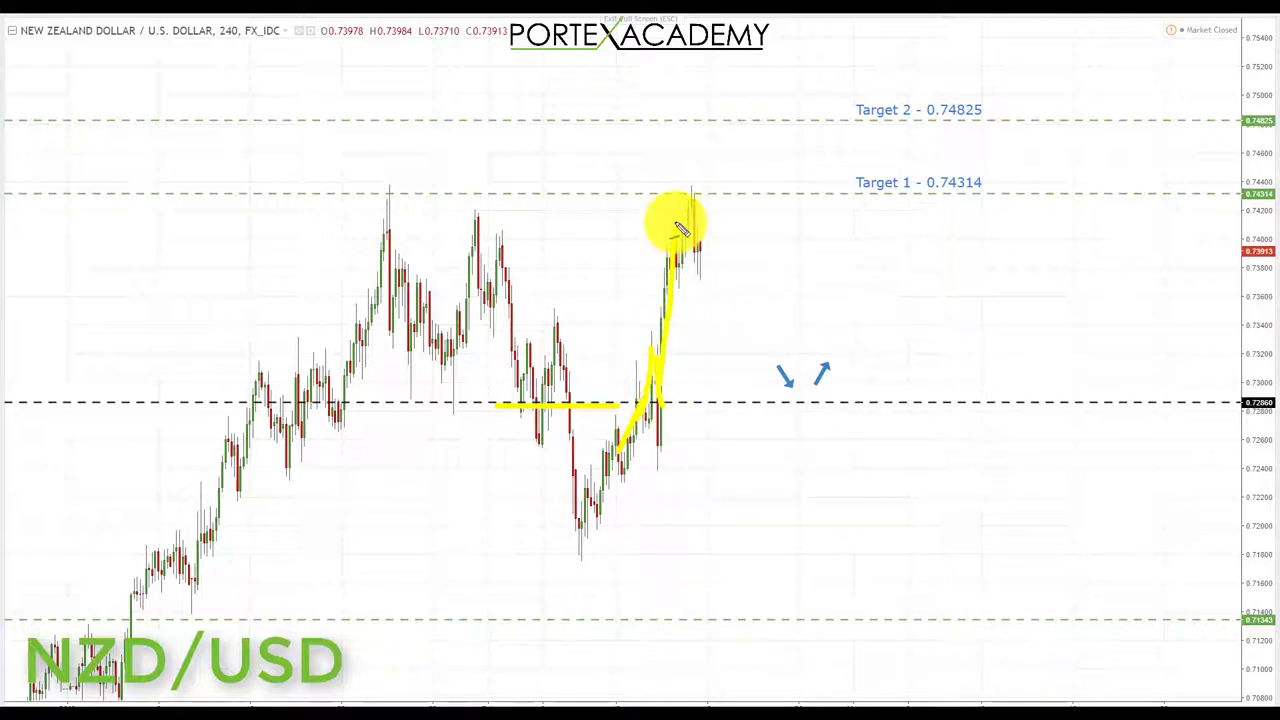
pyautogui.moveTo(629, 195); pyautogui.dragTo(734, 195)
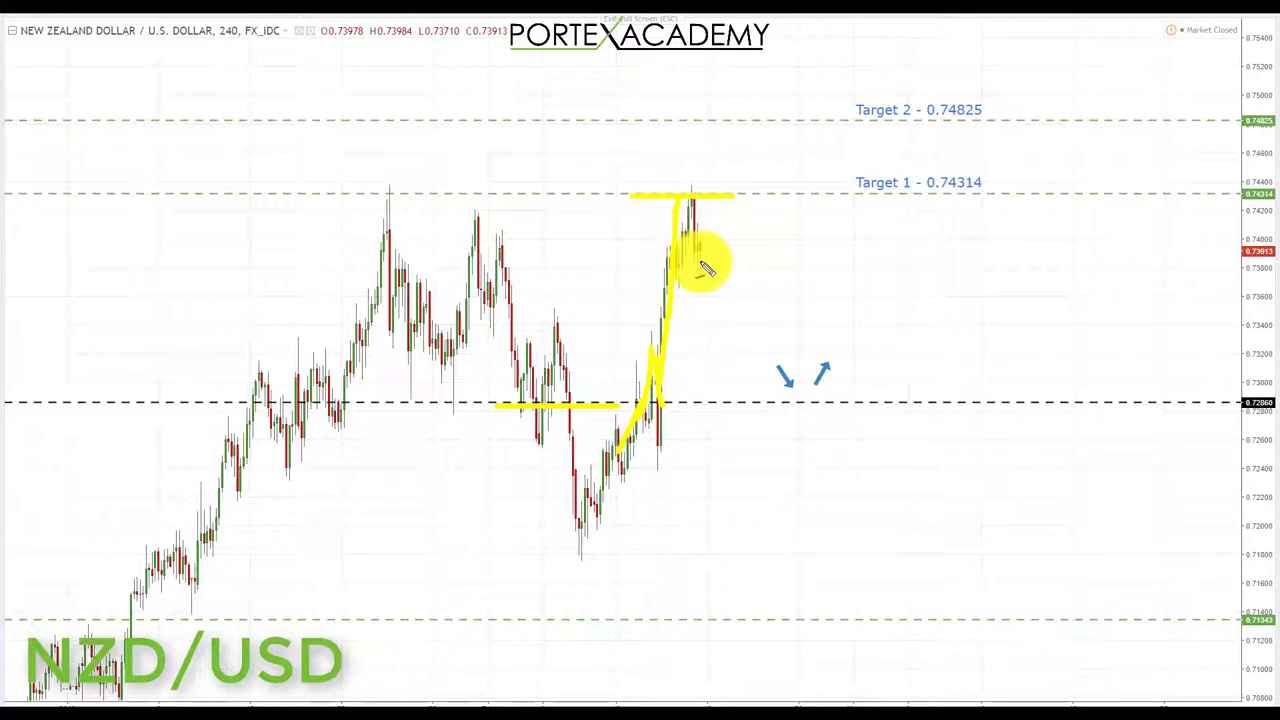
# Step: Sketch the pullback to 0.72860 support, then rising paths through Target 1 at 0.74314 to Target 2 at 0.74825
pyautogui.moveTo(714, 270); pyautogui.dragTo(744, 343)
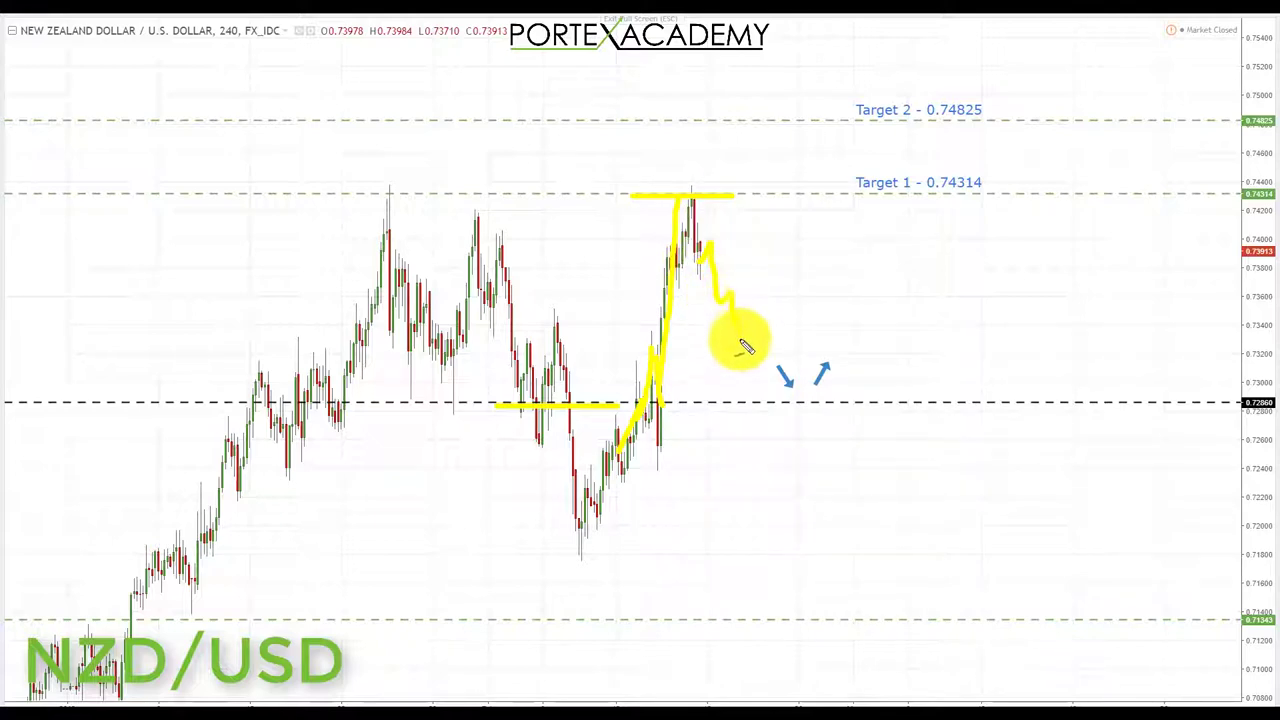
pyautogui.moveTo(757, 392); pyautogui.dragTo(806, 401)
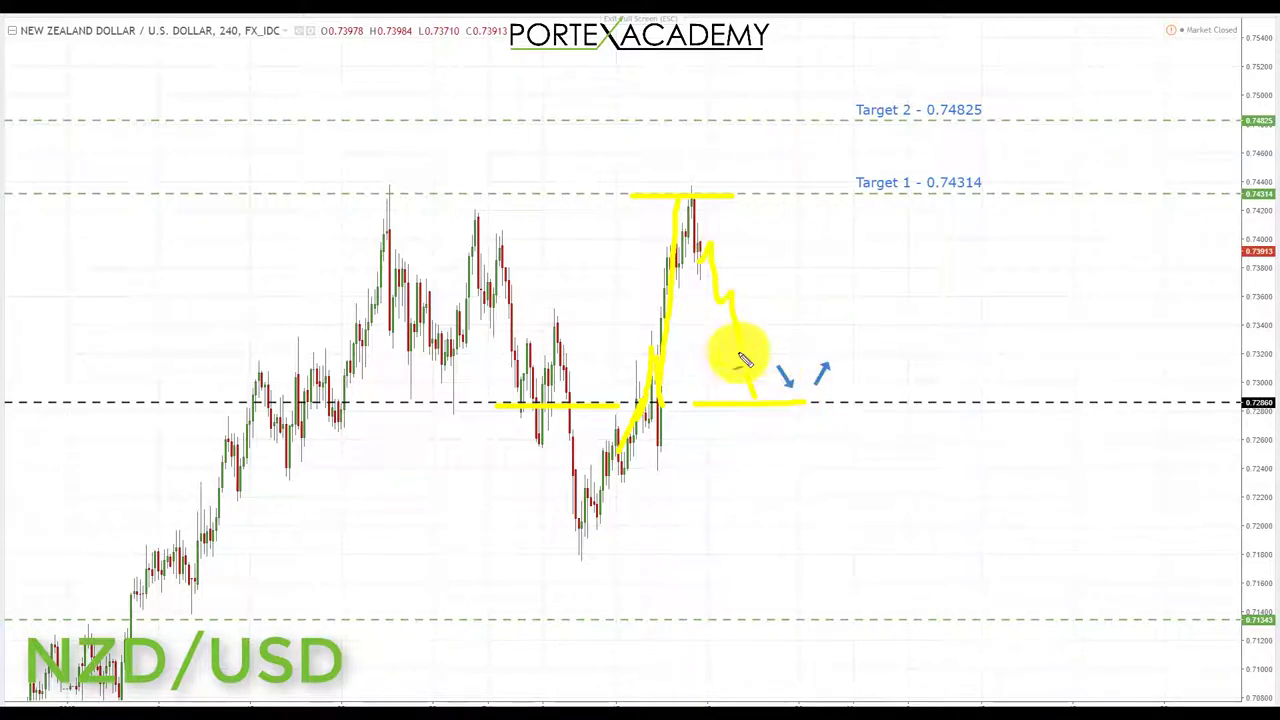
pyautogui.moveTo(777, 360)
pyautogui.mouseDown()
pyautogui.moveTo(749, 400)
pyautogui.moveTo(802, 372)
pyautogui.moveTo(814, 195)
pyautogui.moveTo(778, 194)
pyautogui.moveTo(962, 203)
pyautogui.mouseUp()
pyautogui.moveTo(350, 196); pyautogui.dragTo(406, 196)
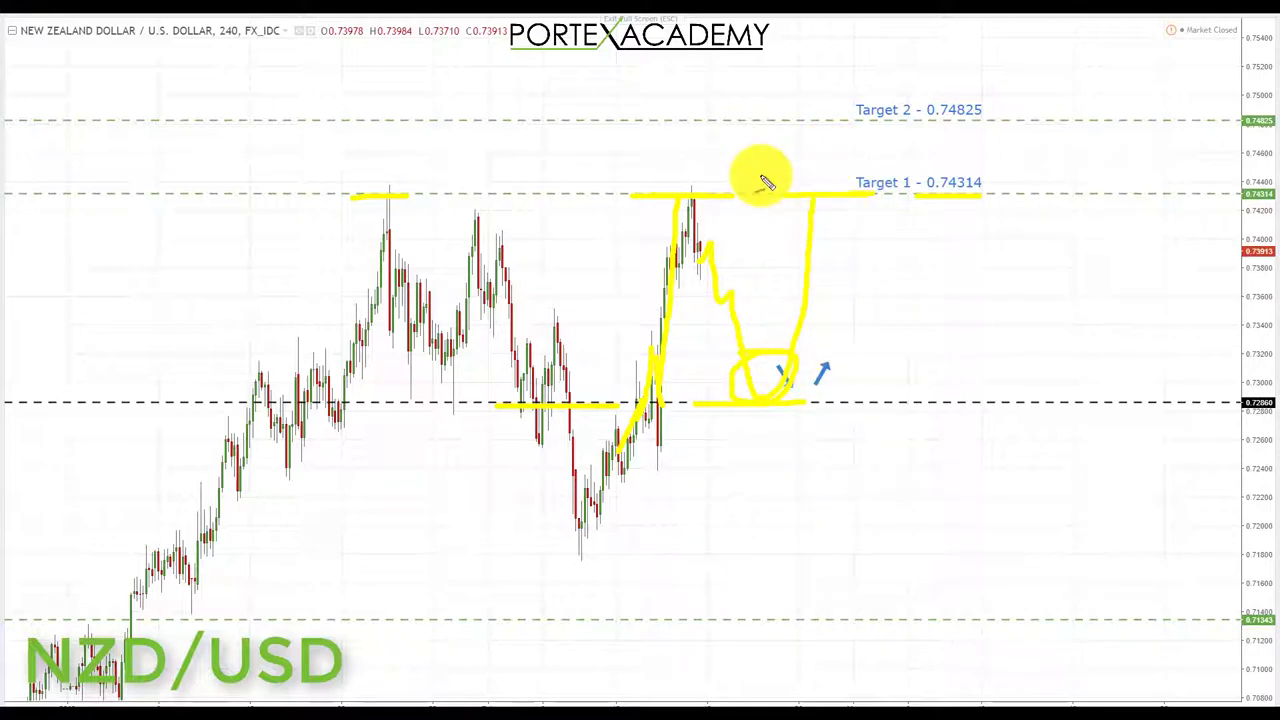
pyautogui.moveTo(708, 196); pyautogui.dragTo(760, 120)
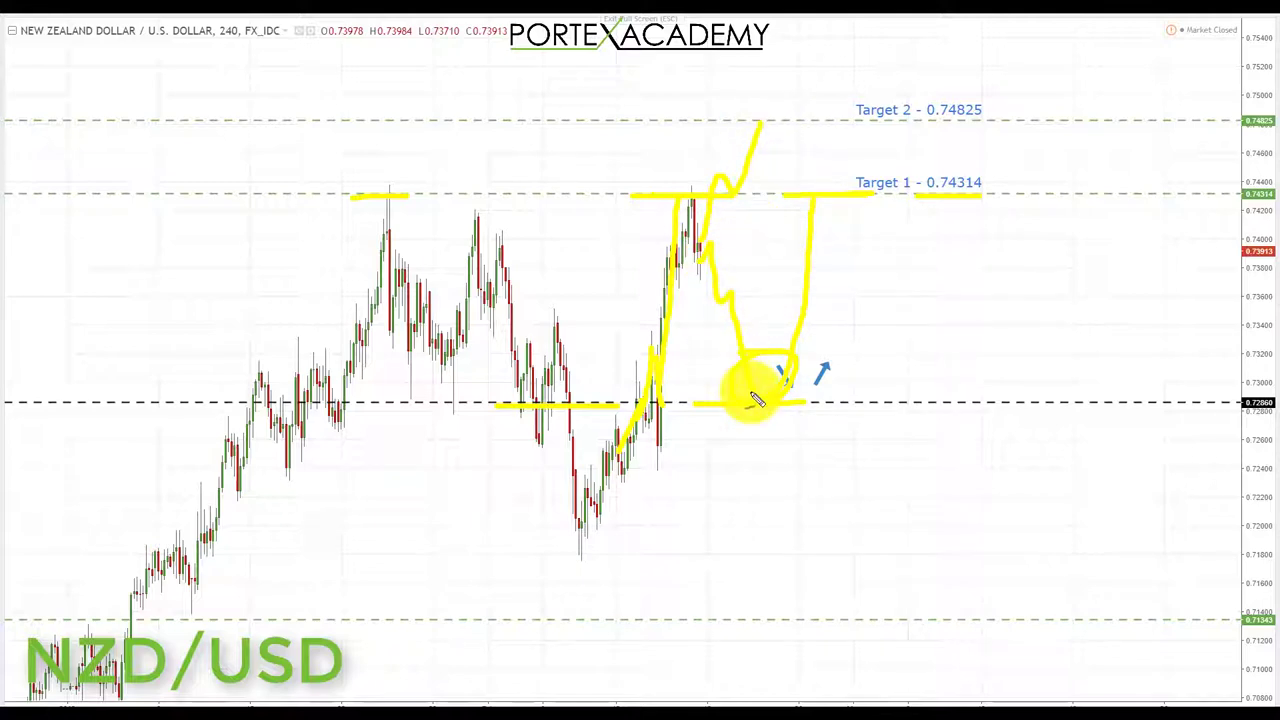
pyautogui.moveTo(813, 232)
pyautogui.mouseDown()
pyautogui.moveTo(840, 170)
pyautogui.moveTo(857, 163)
pyautogui.moveTo(857, 130)
pyautogui.moveTo(997, 130)
pyautogui.mouseUp()
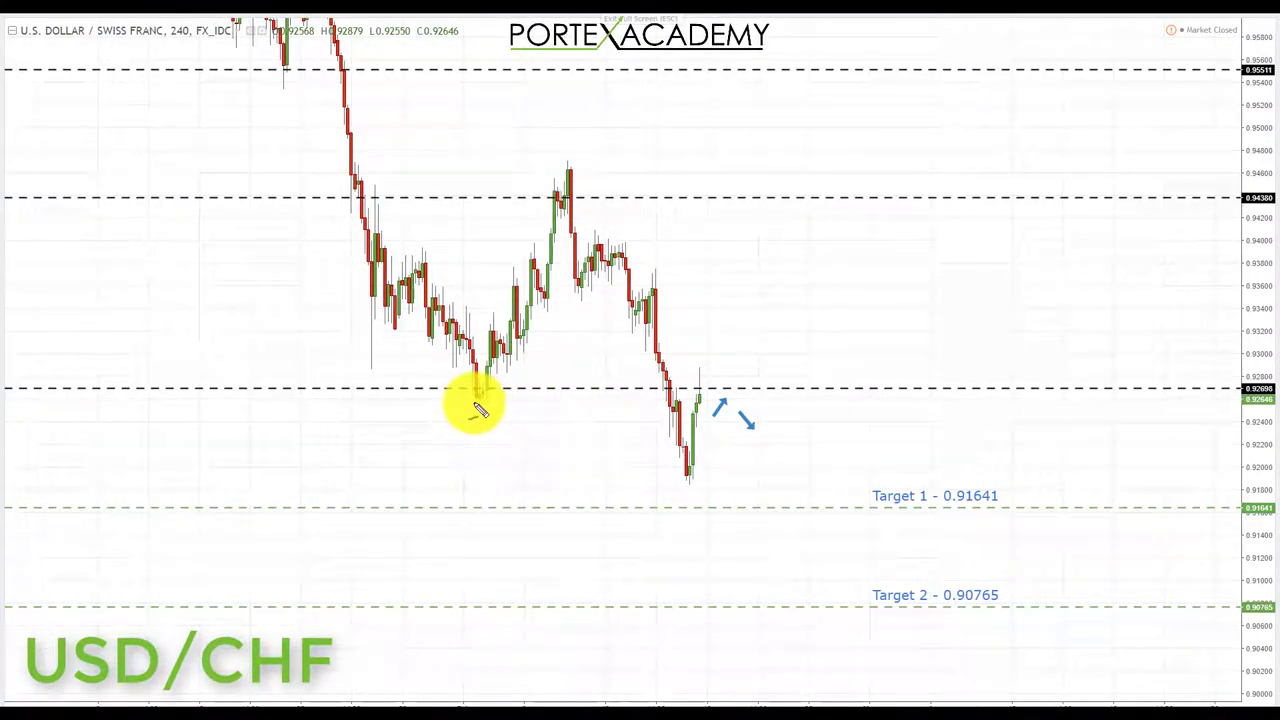
# Step: Mark the support, the 0.9438 resistance and swing high, the decline, the 0.9269 level, and the rebound
pyautogui.moveTo(433, 391); pyautogui.dragTo(485, 390)
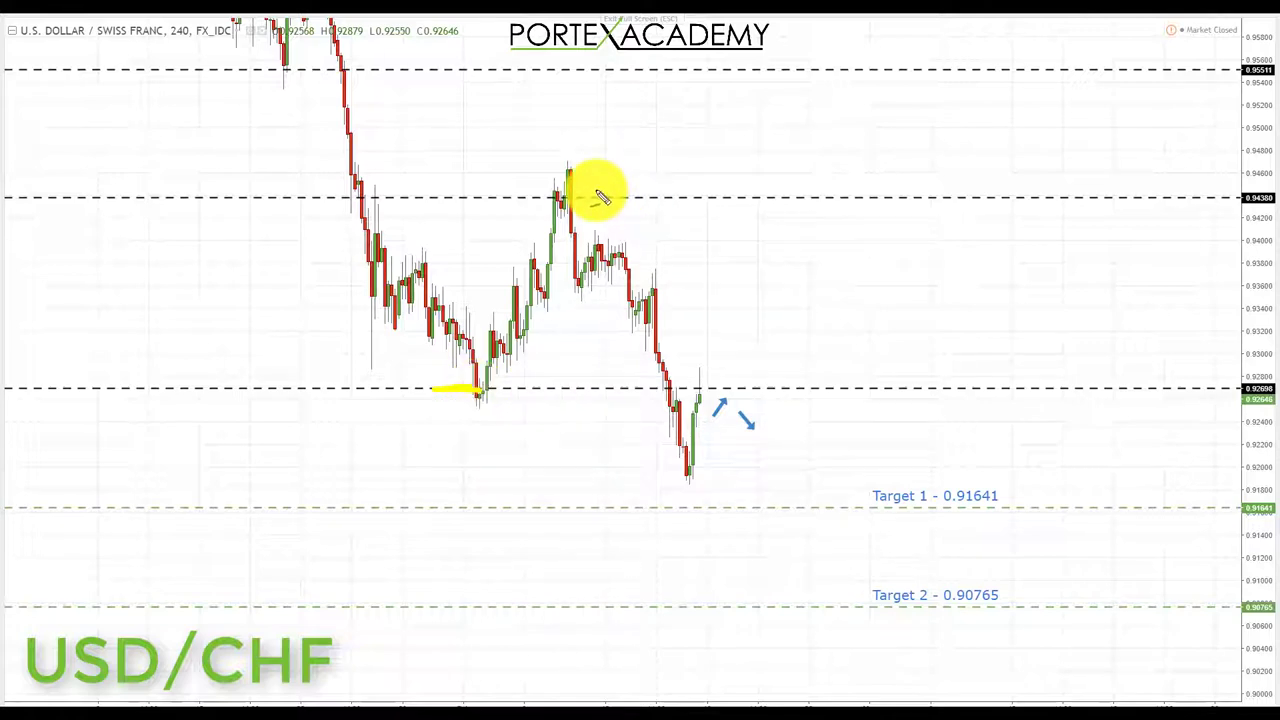
pyautogui.moveTo(563, 177)
pyautogui.mouseDown()
pyautogui.moveTo(549, 209)
pyautogui.moveTo(578, 183)
pyautogui.mouseUp()
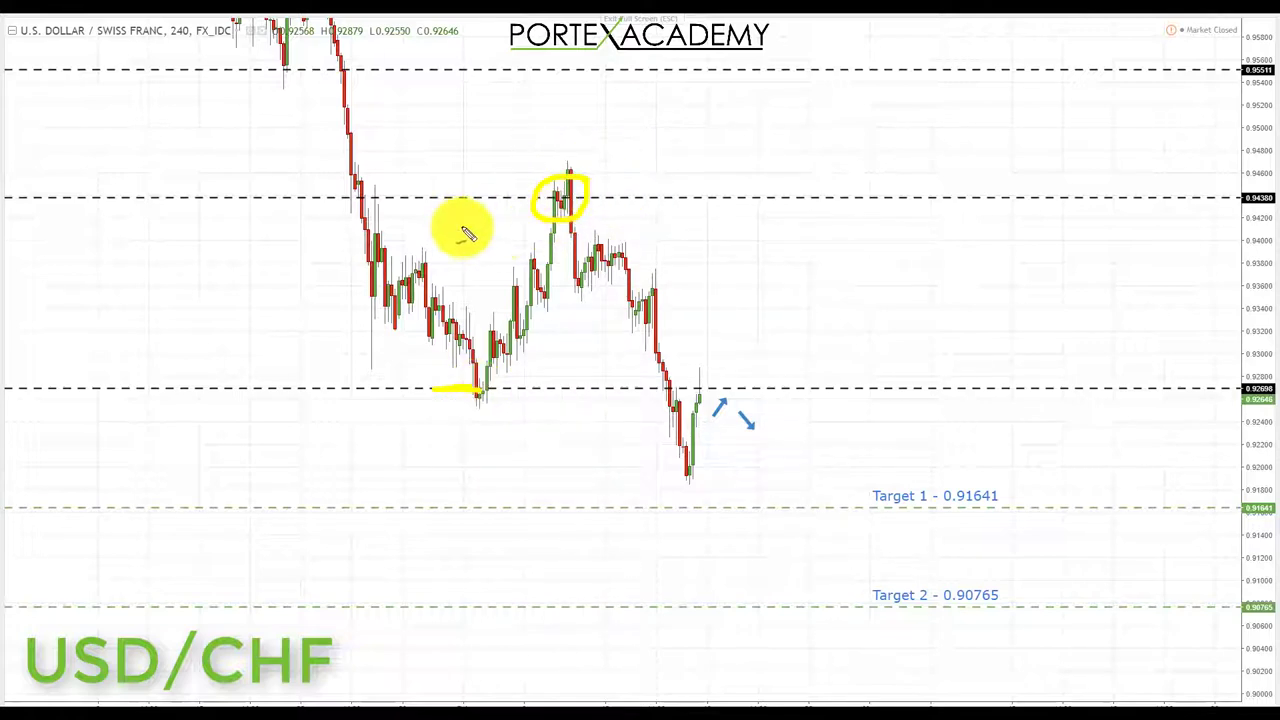
pyautogui.moveTo(288, 197); pyautogui.dragTo(360, 196)
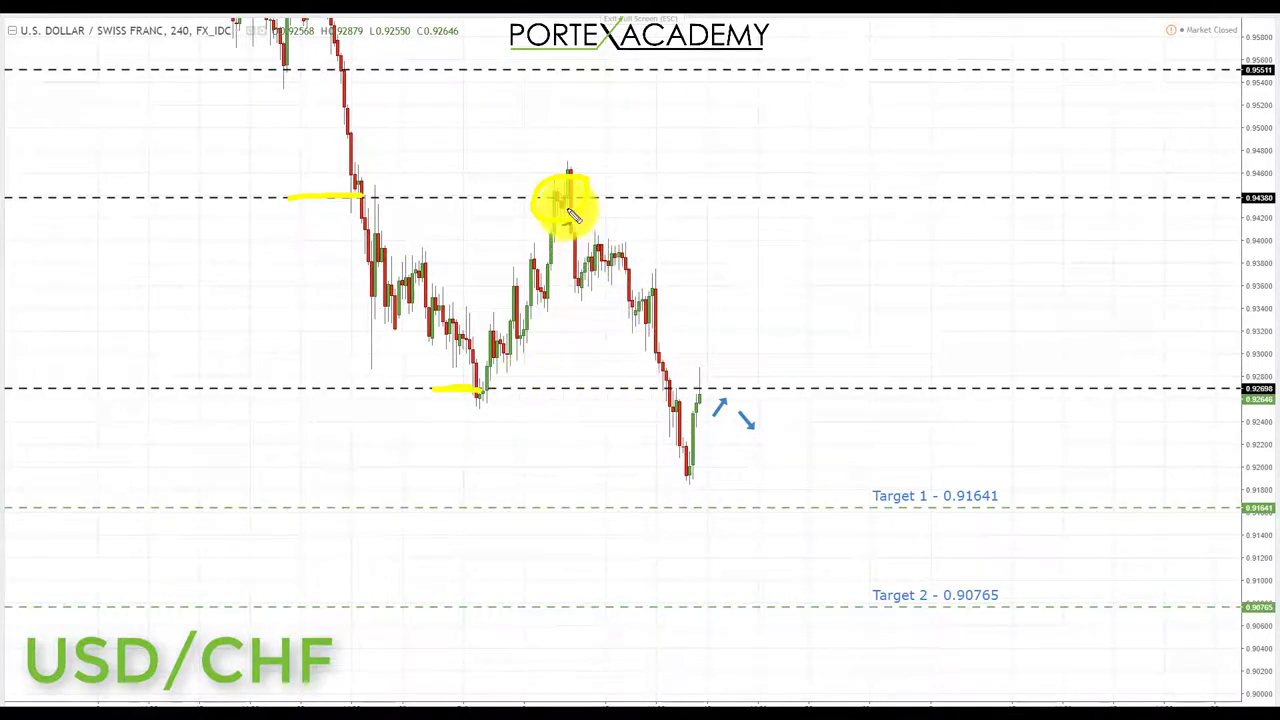
pyautogui.moveTo(595, 235); pyautogui.dragTo(655, 352)
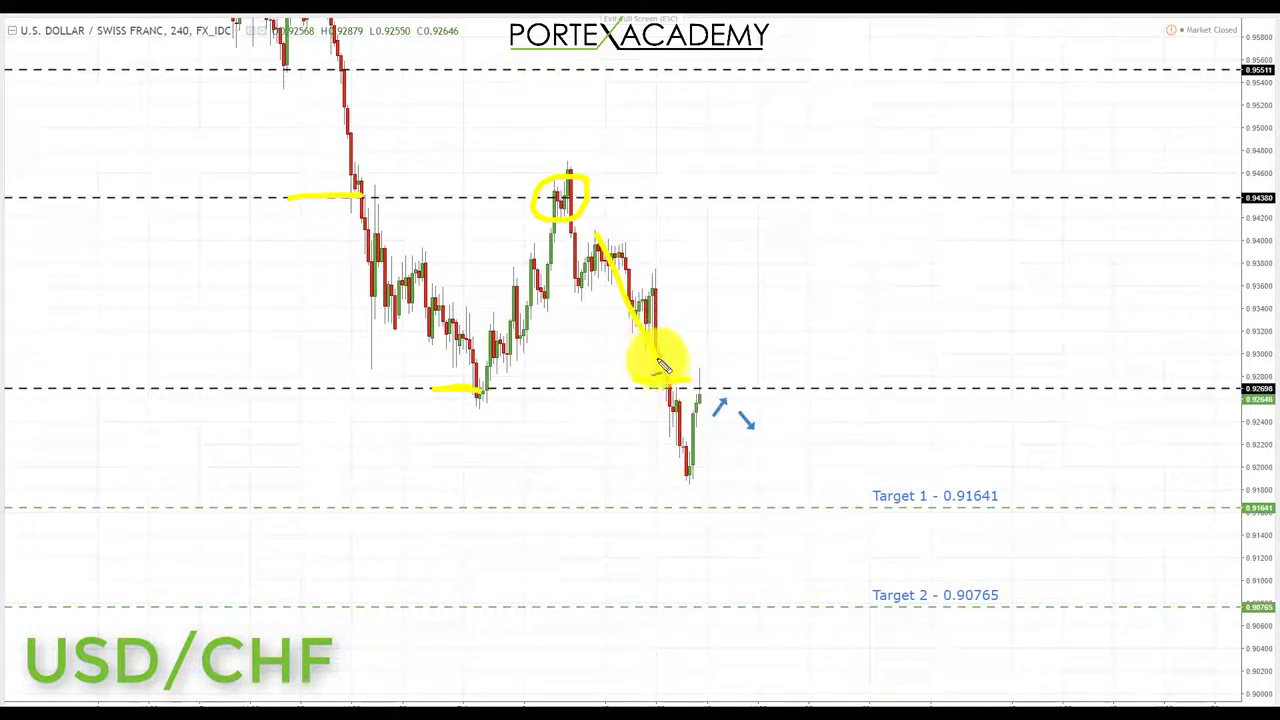
pyautogui.moveTo(680, 440); pyautogui.dragTo(690, 475)
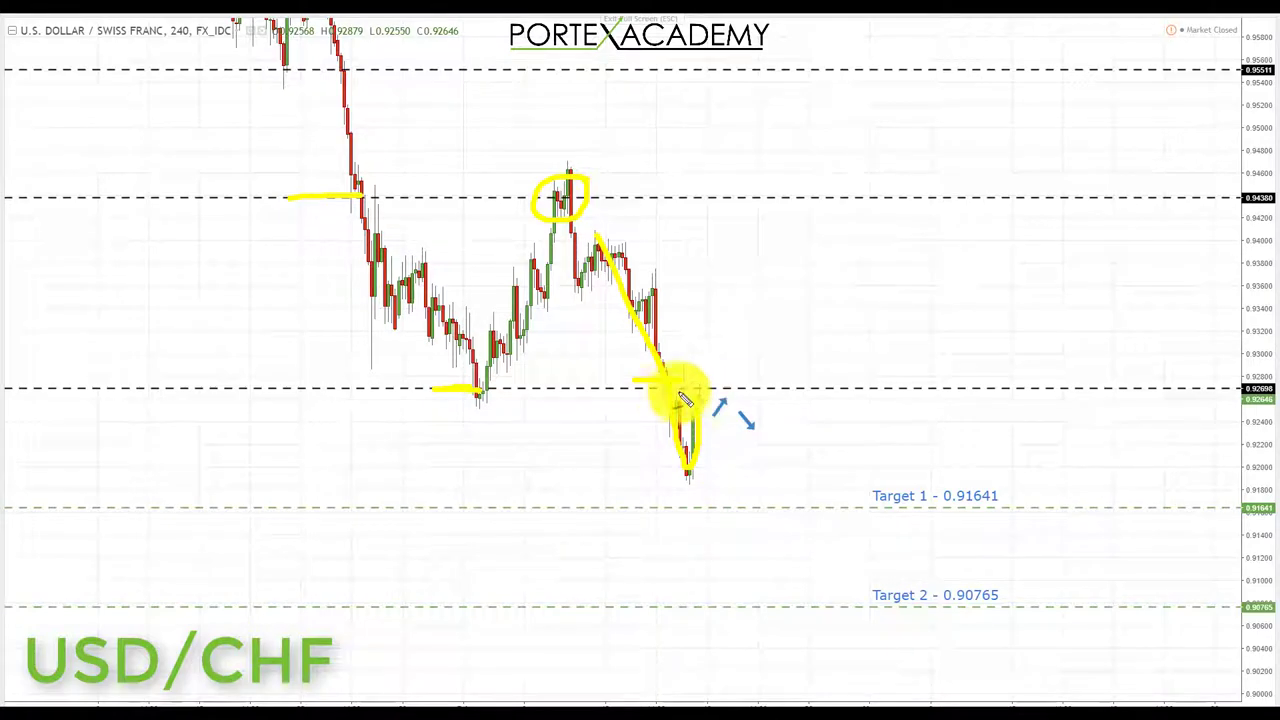
pyautogui.moveTo(629, 386); pyautogui.dragTo(758, 387)
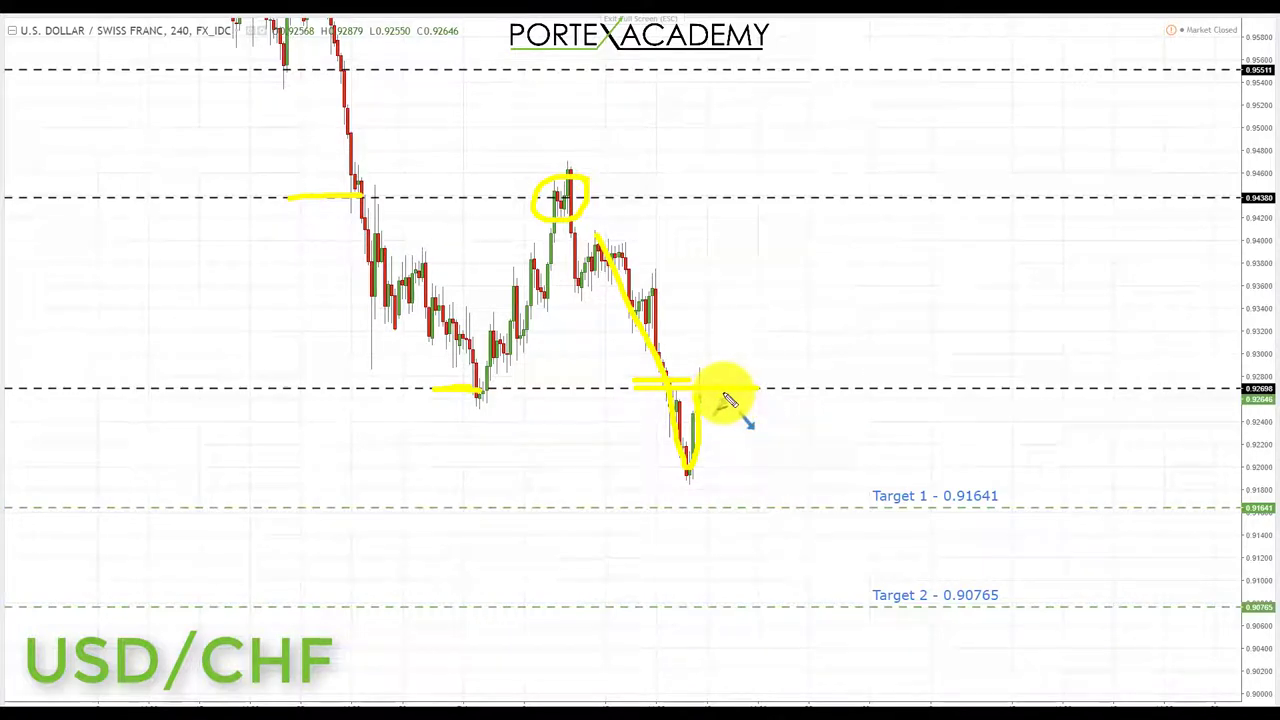
pyautogui.moveTo(718, 432); pyautogui.dragTo(720, 380)
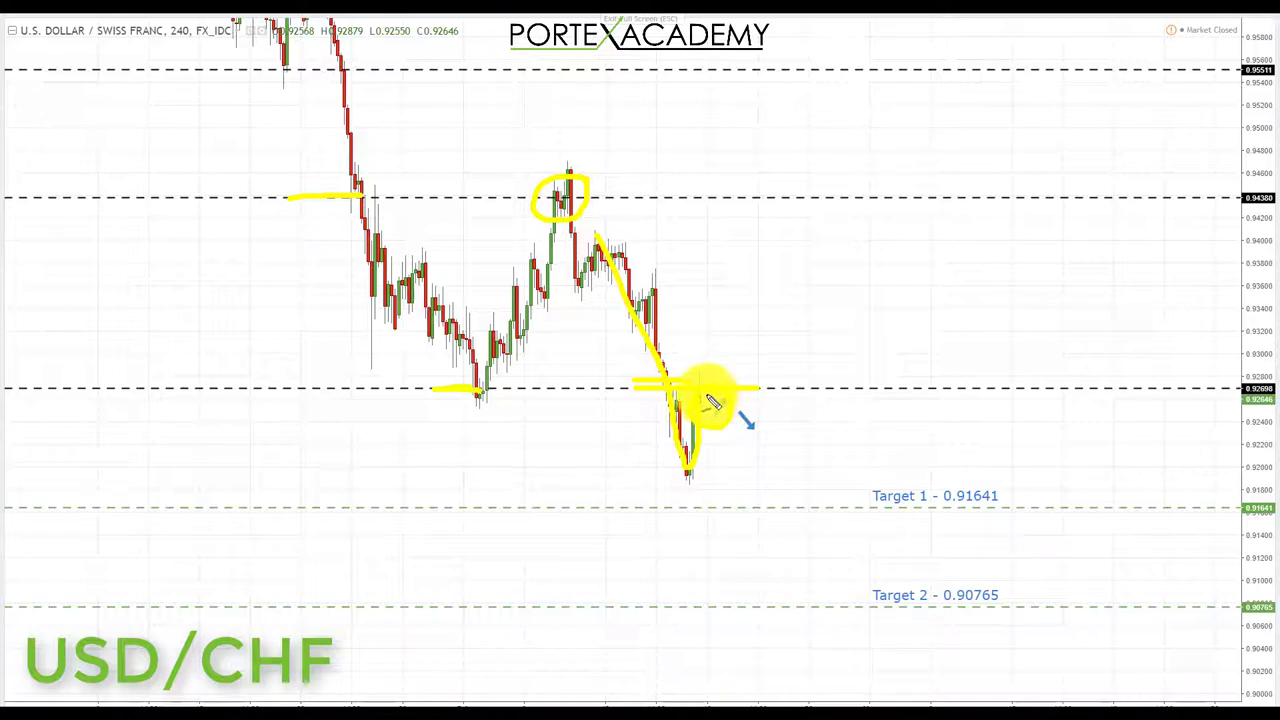
# Step: Draw the projected drop to Target 1 at 0.91641 and Target 2 at 0.90765, underlining both labels
pyautogui.moveTo(733, 446)
pyautogui.mouseDown()
pyautogui.moveTo(746, 492)
pyautogui.moveTo(767, 484)
pyautogui.mouseUp()
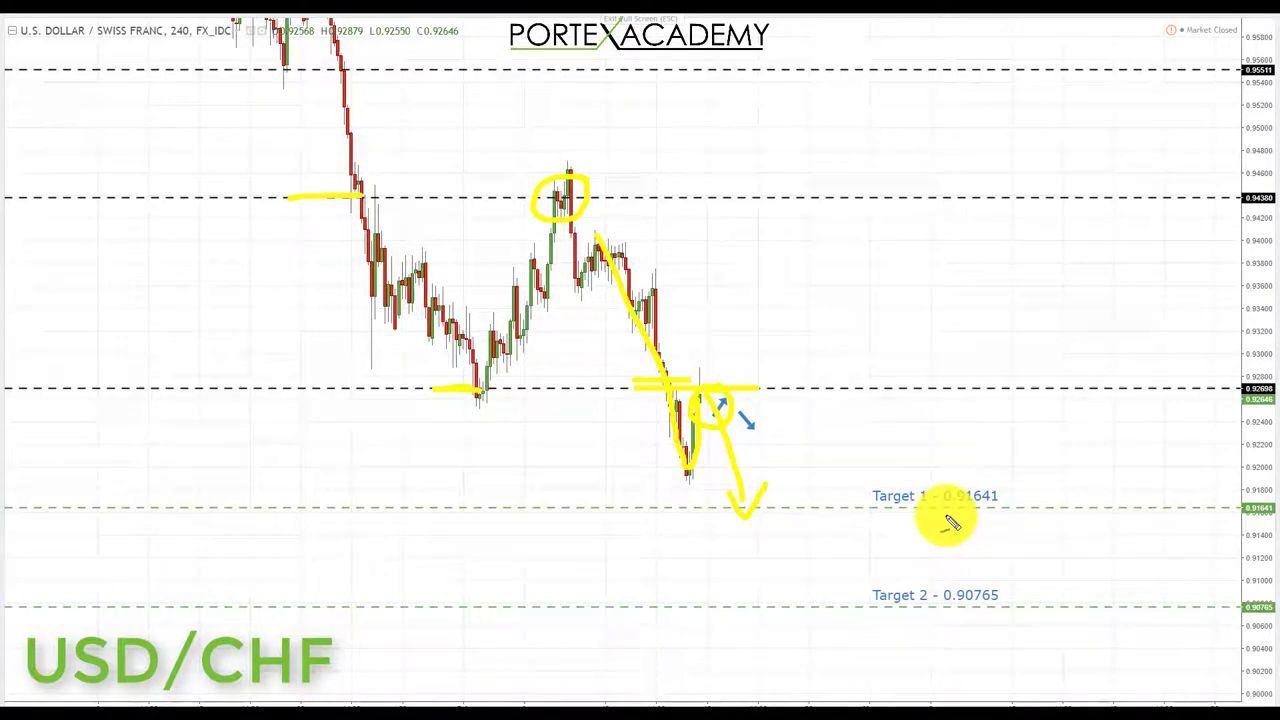
pyautogui.moveTo(935, 516); pyautogui.dragTo(1006, 514)
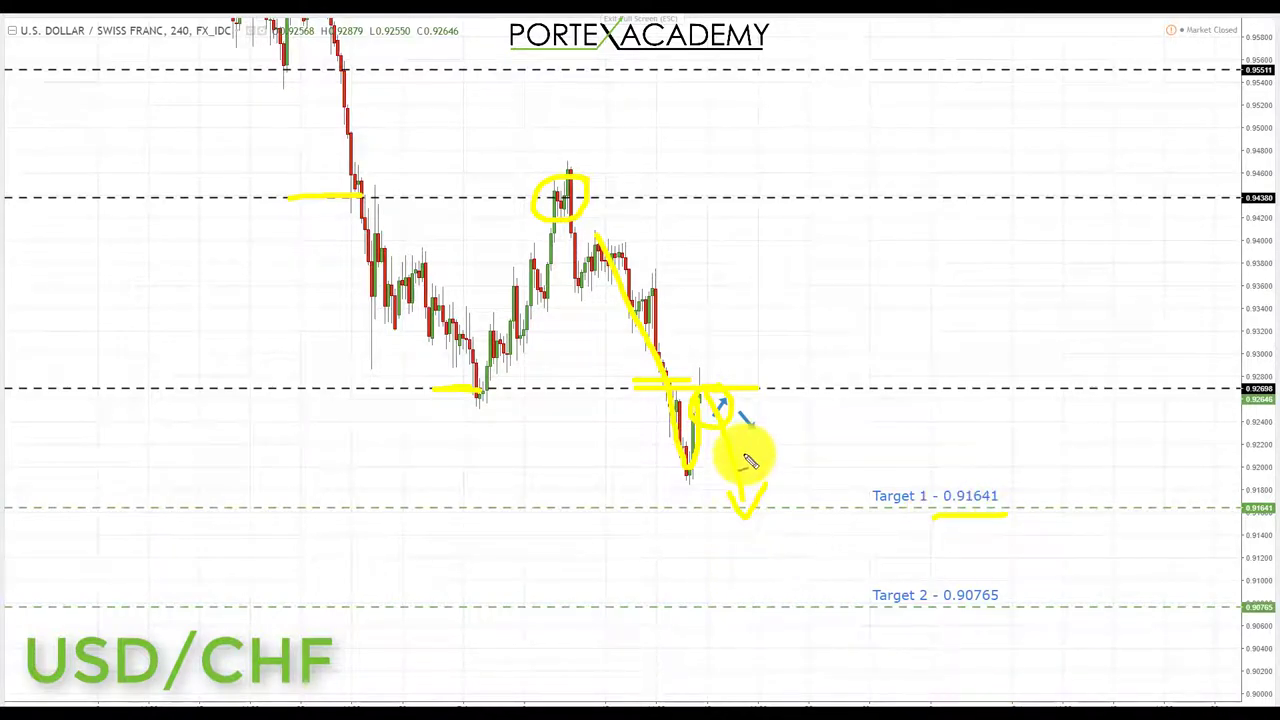
pyautogui.moveTo(760, 497); pyautogui.dragTo(768, 545)
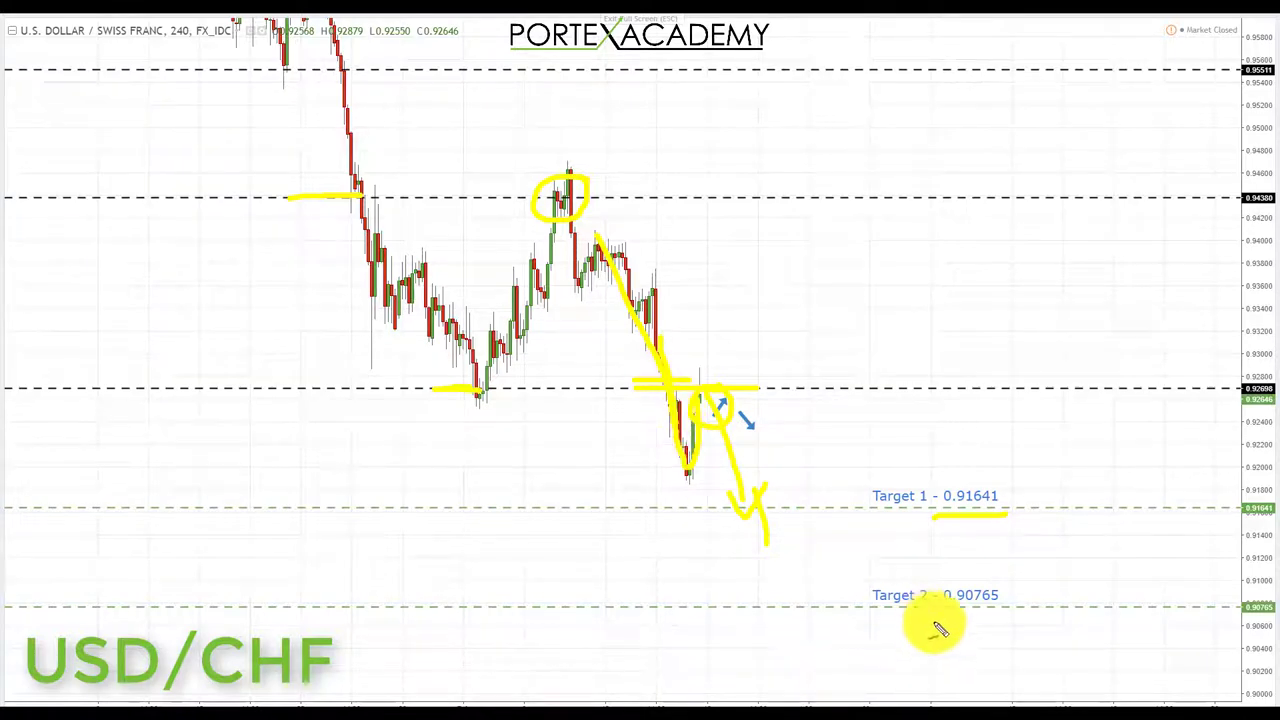
pyautogui.moveTo(922, 618); pyautogui.dragTo(1012, 618)
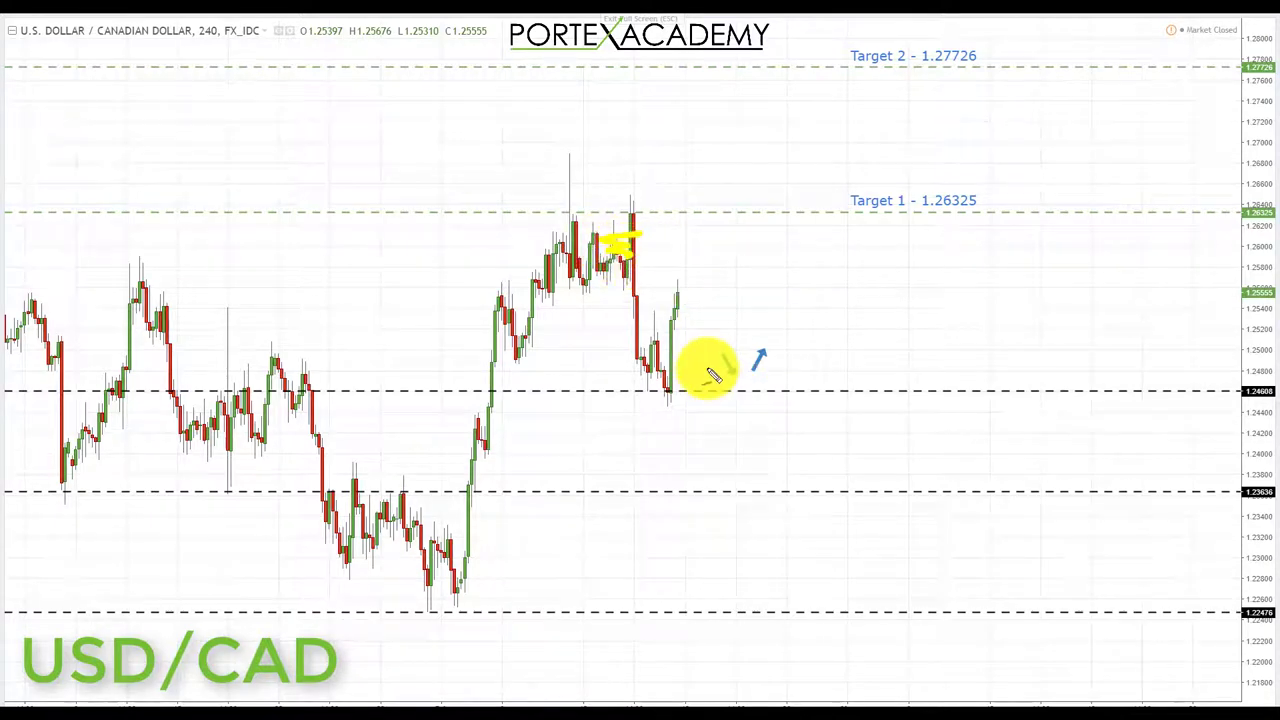
# Step: Scribble over the recent highs, mark the 1.24608 support, and circle the lowest candles on it
pyautogui.moveTo(633, 243); pyautogui.dragTo(605, 250)
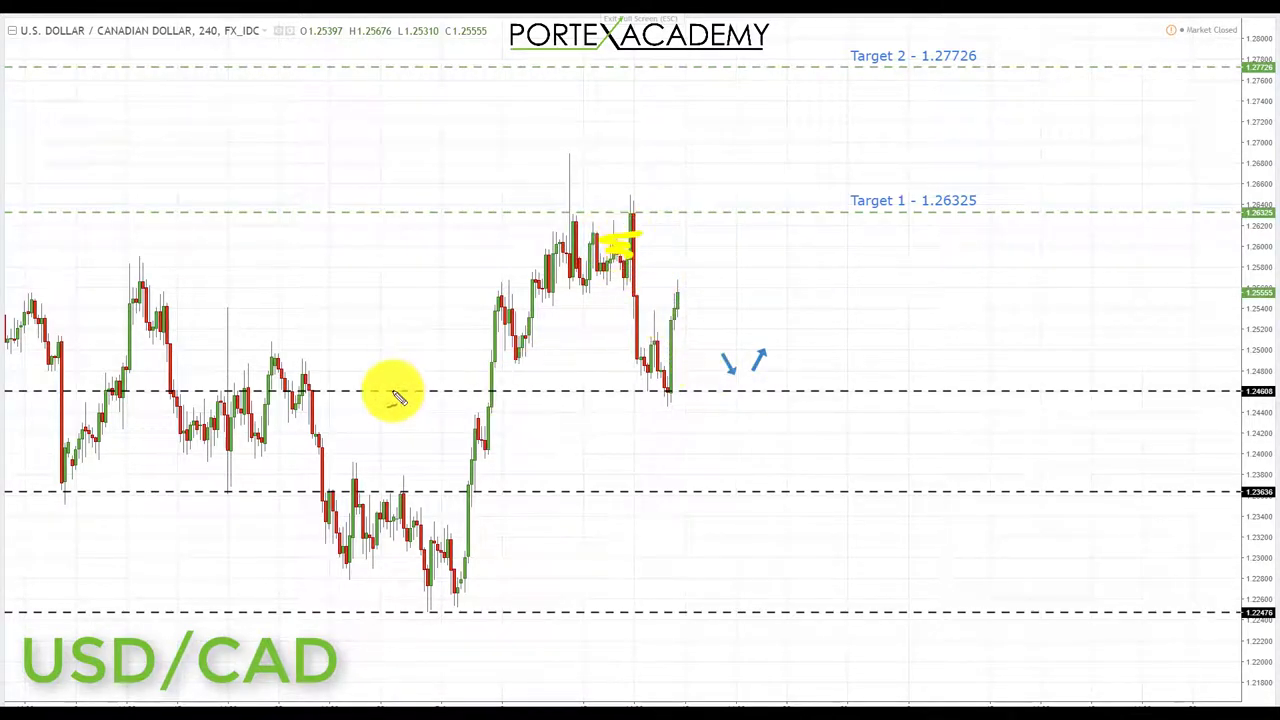
pyautogui.moveTo(390, 393); pyautogui.dragTo(593, 394)
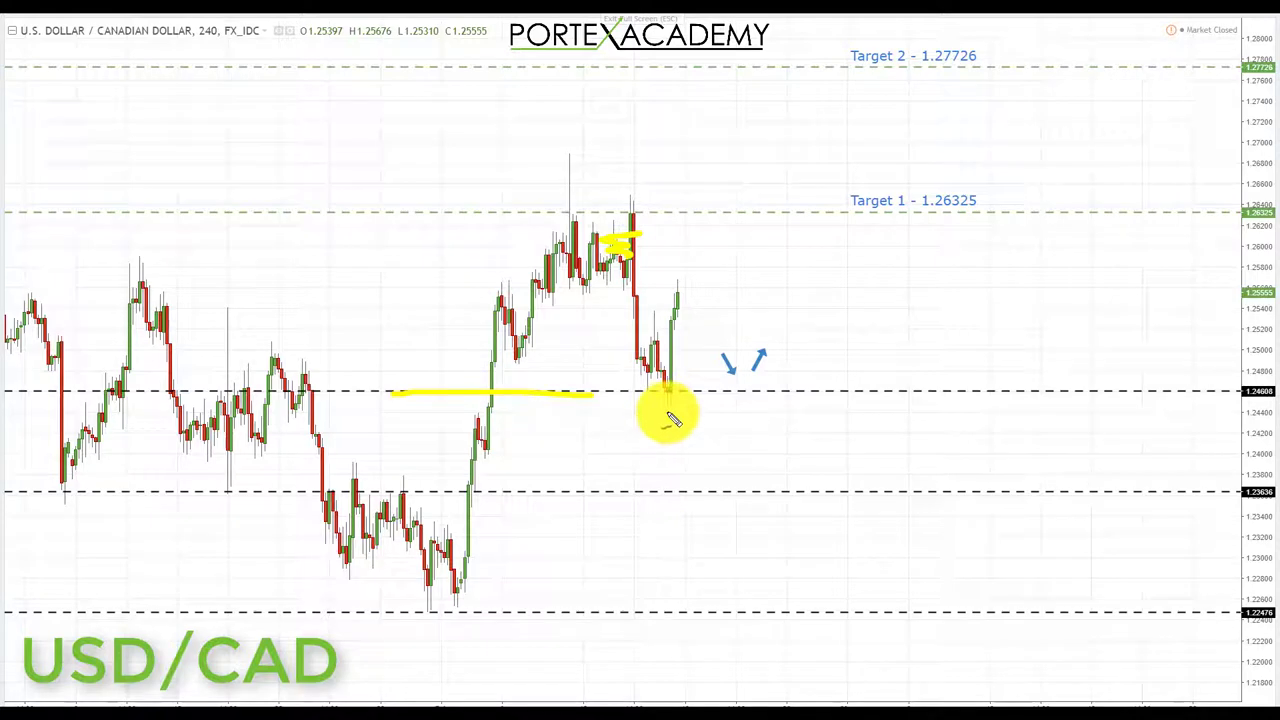
pyautogui.moveTo(675, 378)
pyautogui.mouseDown()
pyautogui.moveTo(667, 408)
pyautogui.moveTo(668, 370)
pyautogui.mouseUp()
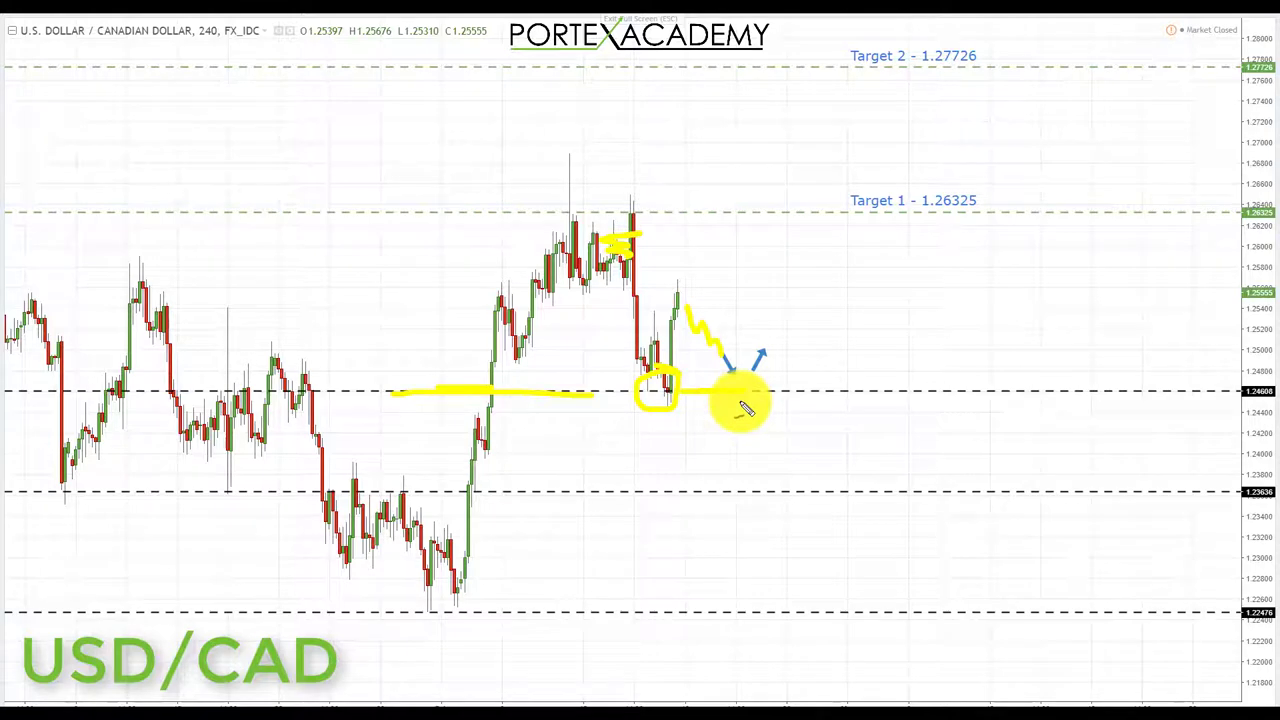
# Step: Circle the pullback and draw a rising arrow through the underlined 1.26325 Target 1 toward Target 2 at 1.27726
pyautogui.moveTo(757, 349)
pyautogui.mouseDown()
pyautogui.moveTo(714, 369)
pyautogui.moveTo(749, 377)
pyautogui.moveTo(781, 243)
pyautogui.moveTo(763, 237)
pyautogui.mouseUp()
pyautogui.moveTo(527, 211); pyautogui.dragTo(630, 211)
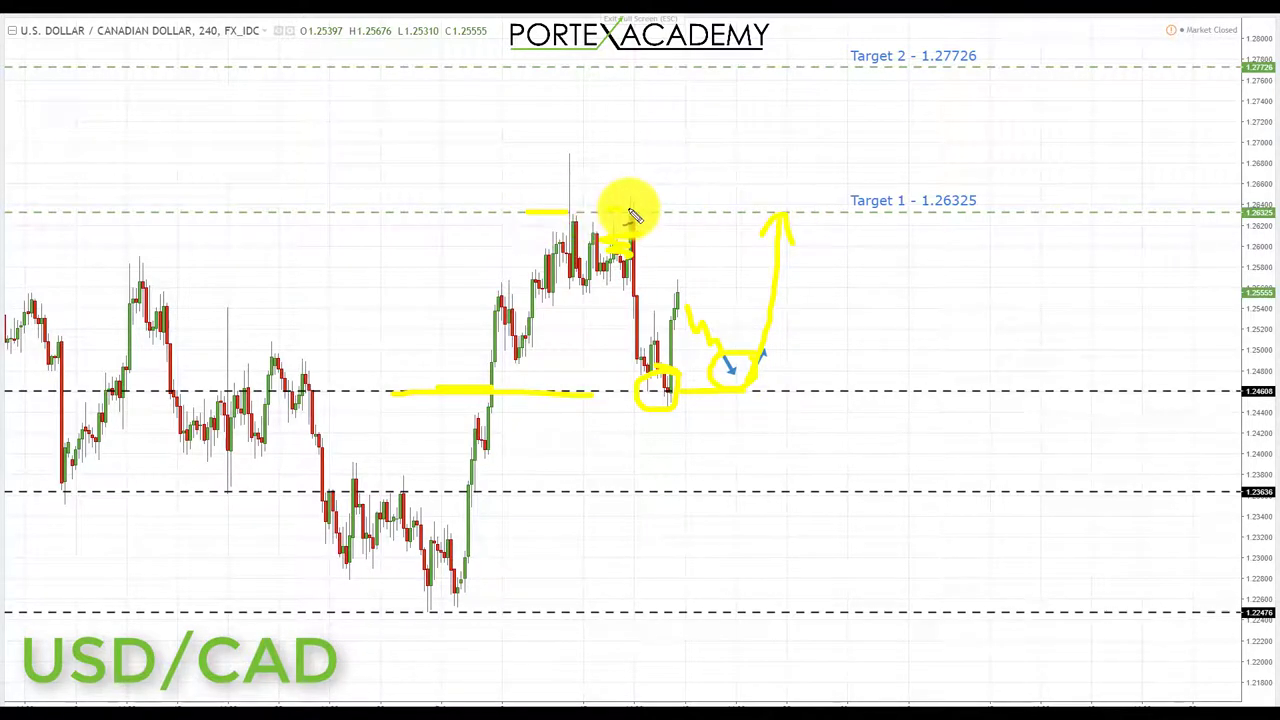
pyautogui.moveTo(922, 215); pyautogui.dragTo(980, 215)
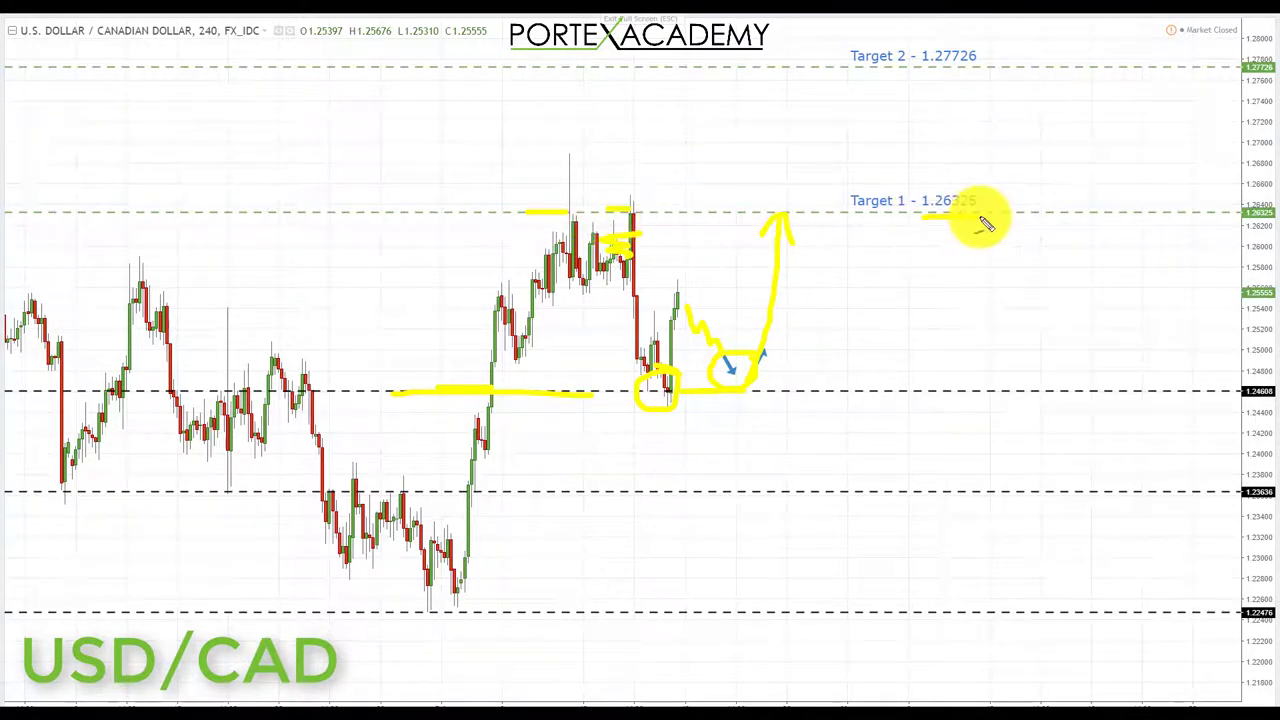
pyautogui.moveTo(776, 264)
pyautogui.mouseDown()
pyautogui.moveTo(777, 224)
pyautogui.moveTo(793, 190)
pyautogui.moveTo(812, 200)
pyautogui.moveTo(851, 94)
pyautogui.moveTo(965, 83)
pyautogui.mouseUp()
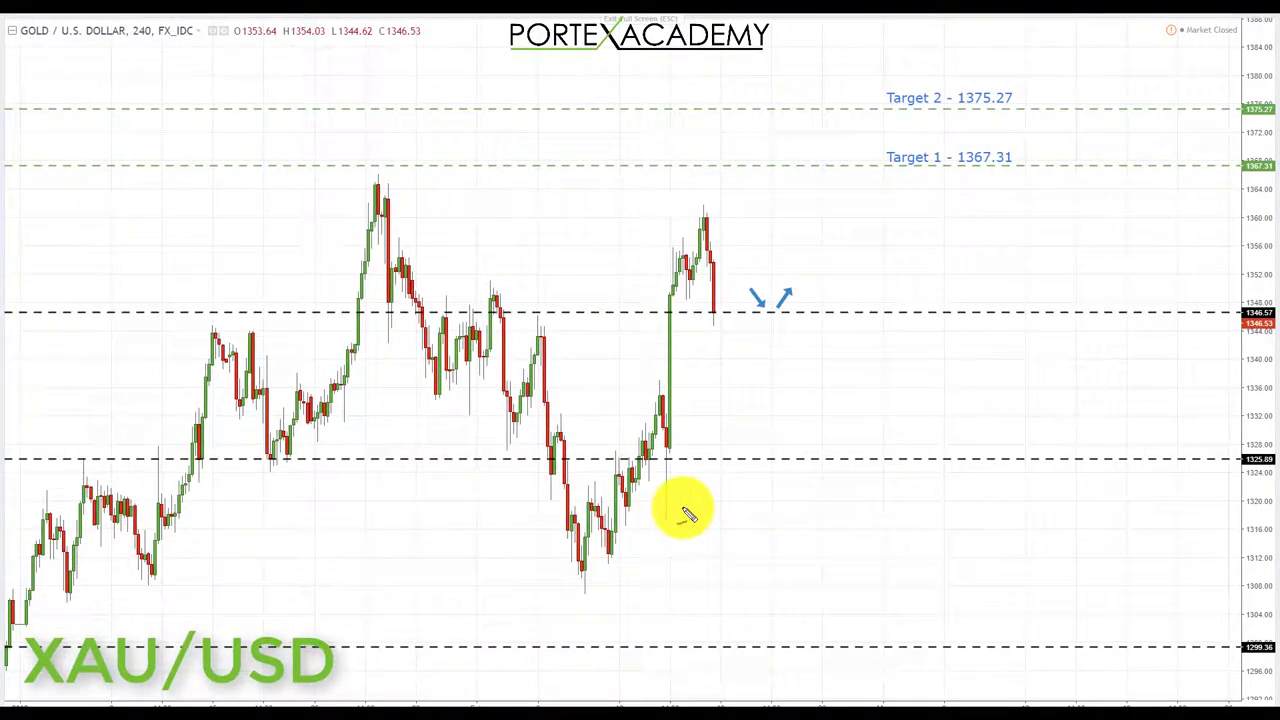
# Step: Mark 1325.89, loop the 1346.57 retest, and draw the rise to the underlined 1367.31 Target 1
pyautogui.moveTo(513, 458); pyautogui.dragTo(603, 458)
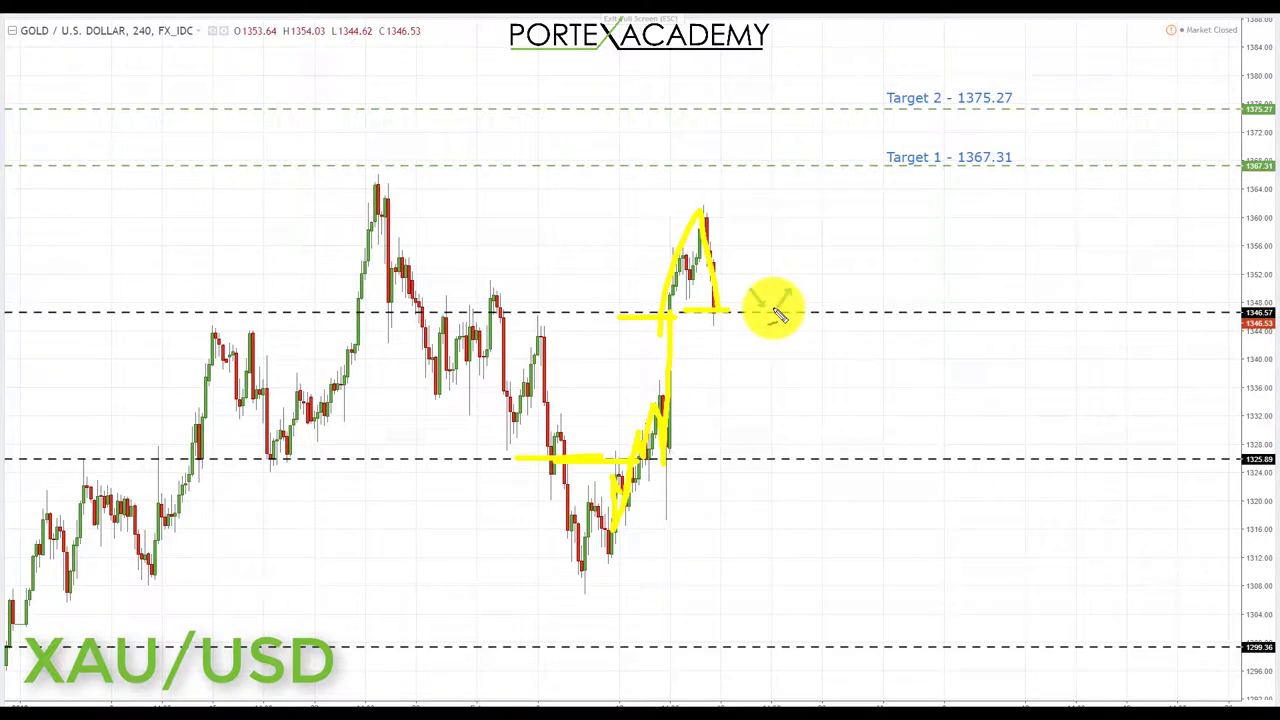
pyautogui.moveTo(733, 325); pyautogui.dragTo(749, 286)
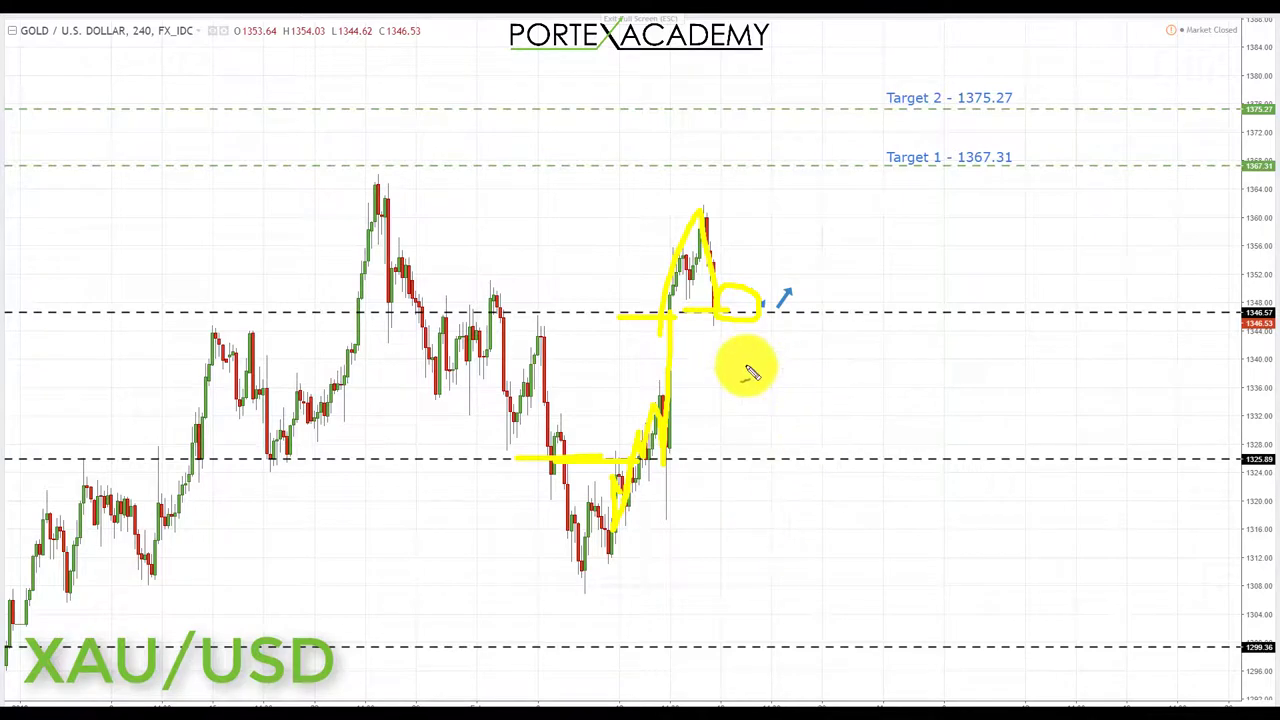
pyautogui.moveTo(750, 316)
pyautogui.mouseDown()
pyautogui.moveTo(812, 195)
pyautogui.moveTo(789, 188)
pyautogui.mouseUp()
pyautogui.moveTo(958, 173); pyautogui.dragTo(1022, 174)
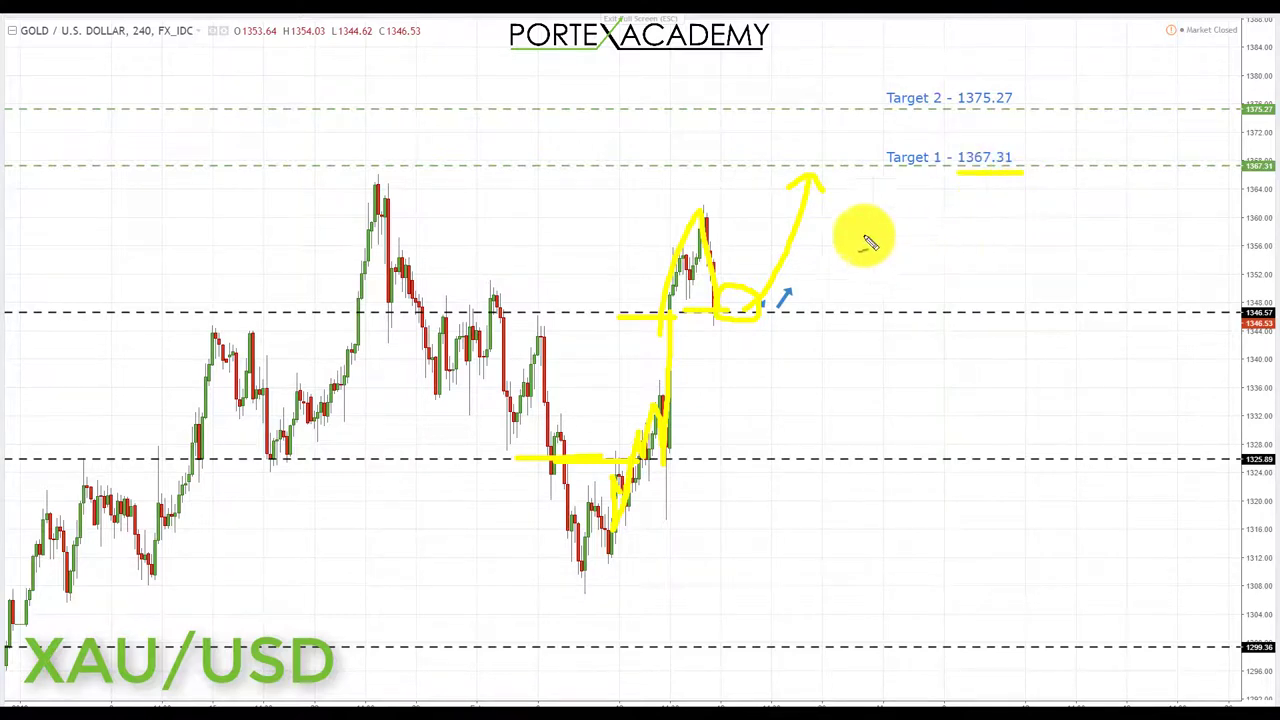
# Step: Extend the arrow up to Target 2 at 1375.27 and underline its label
pyautogui.moveTo(821, 180); pyautogui.dragTo(830, 127)
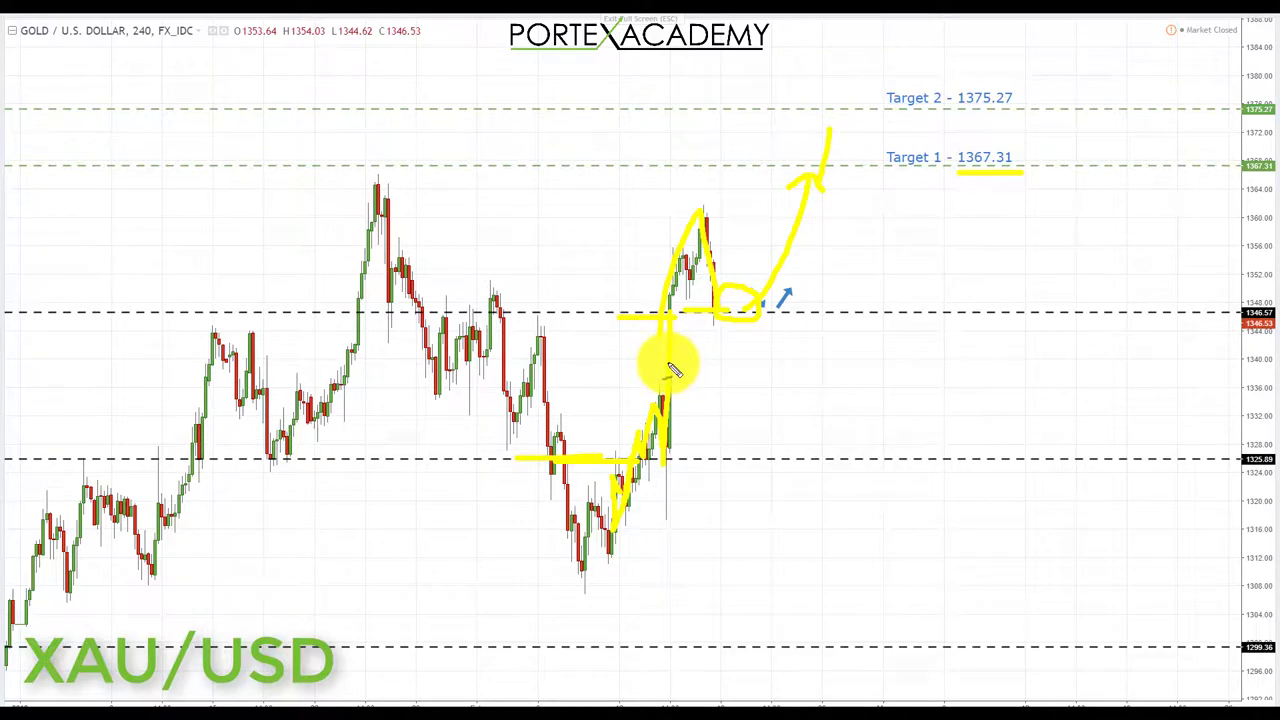
pyautogui.hotkey('ctrl', 'z')
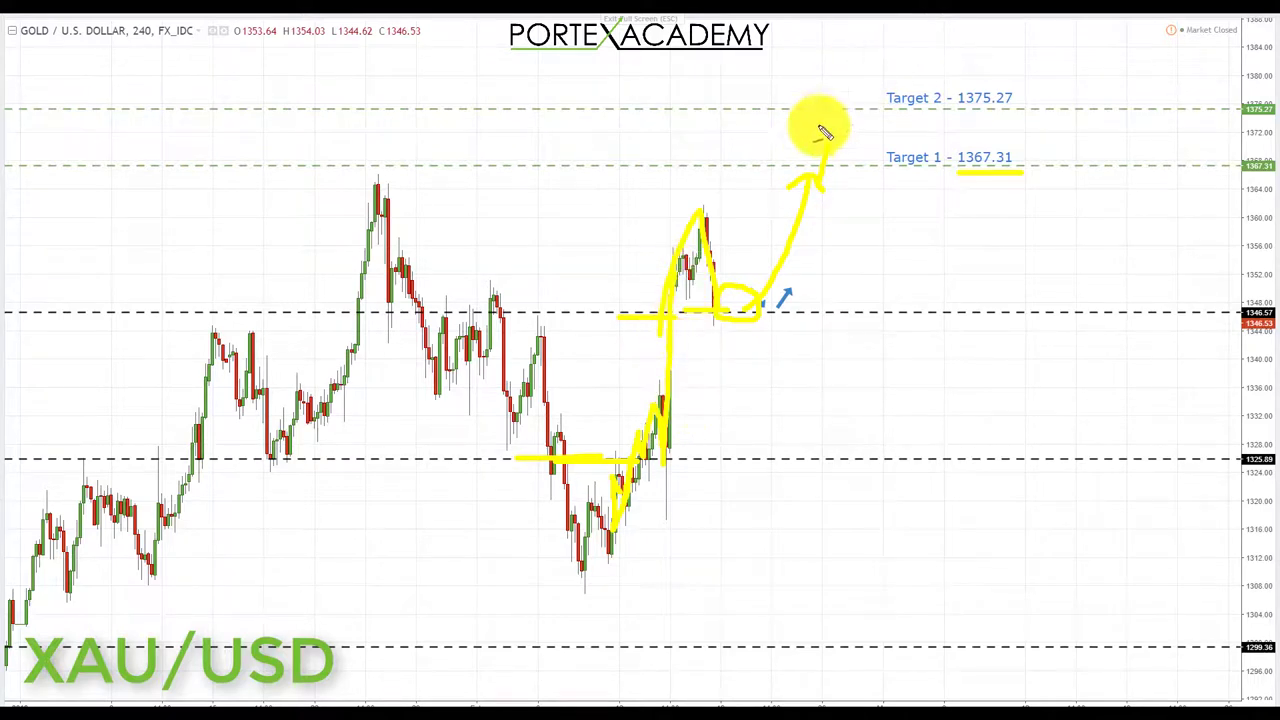
pyautogui.hotkey('ctrl', 'y')
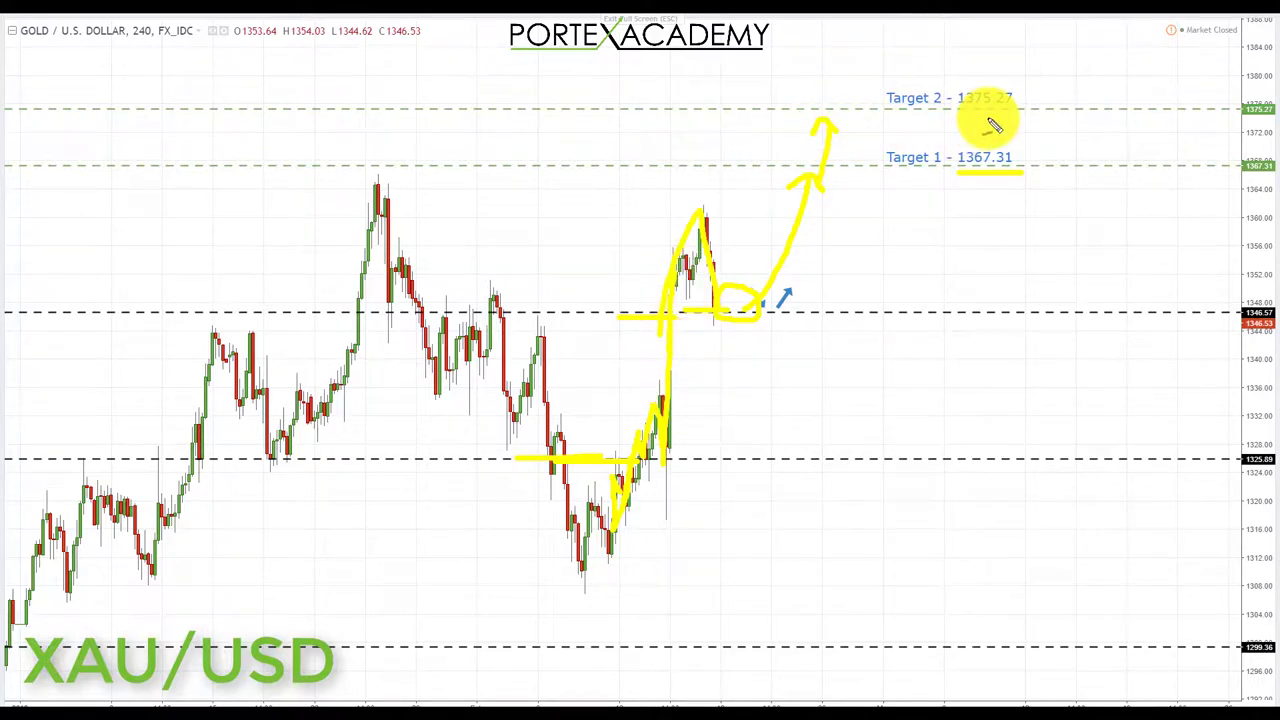
pyautogui.moveTo(946, 114); pyautogui.dragTo(1010, 115)
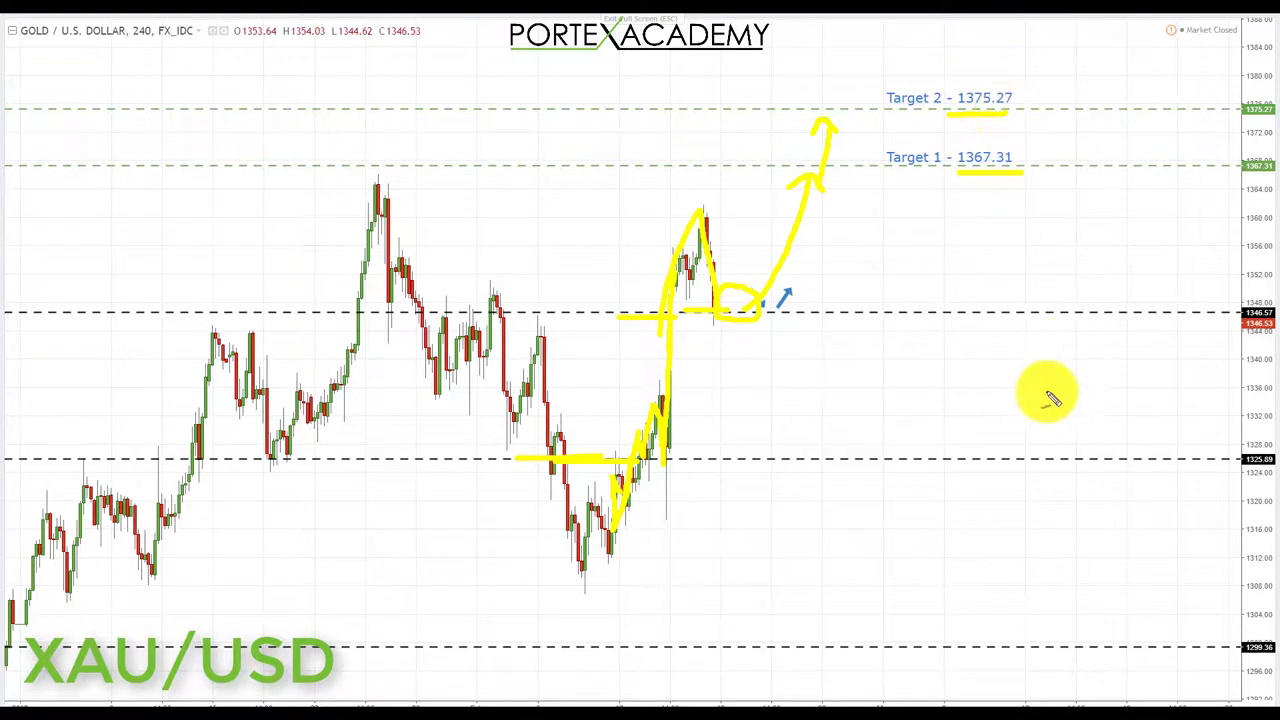